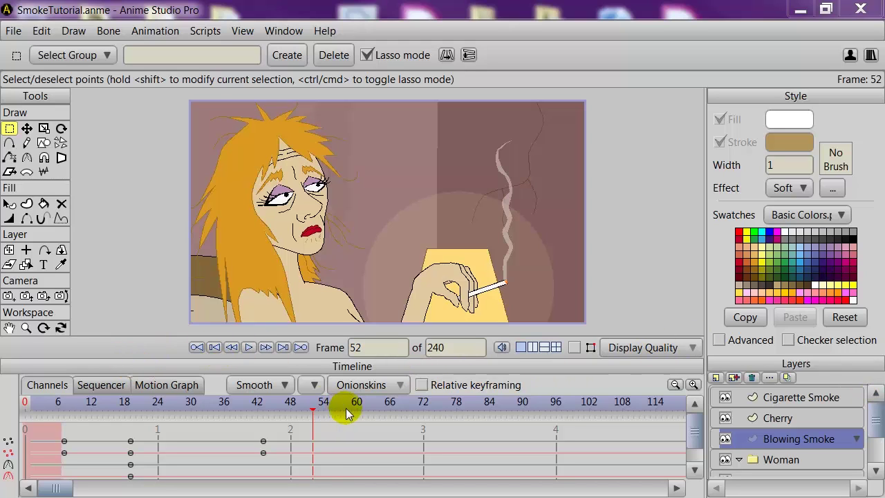
Play the existing Blowing Smoke animation once, then rewind to frame 0 and scrub the opening frames.
click(215, 347)
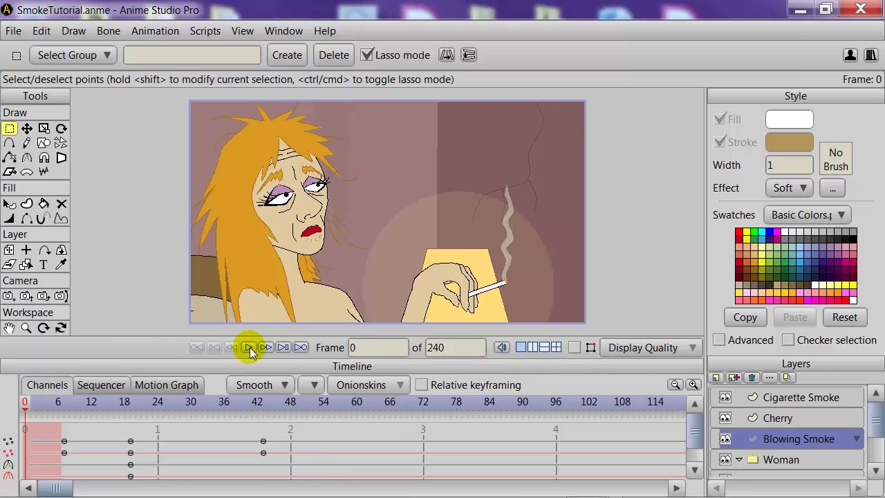
click(250, 347)
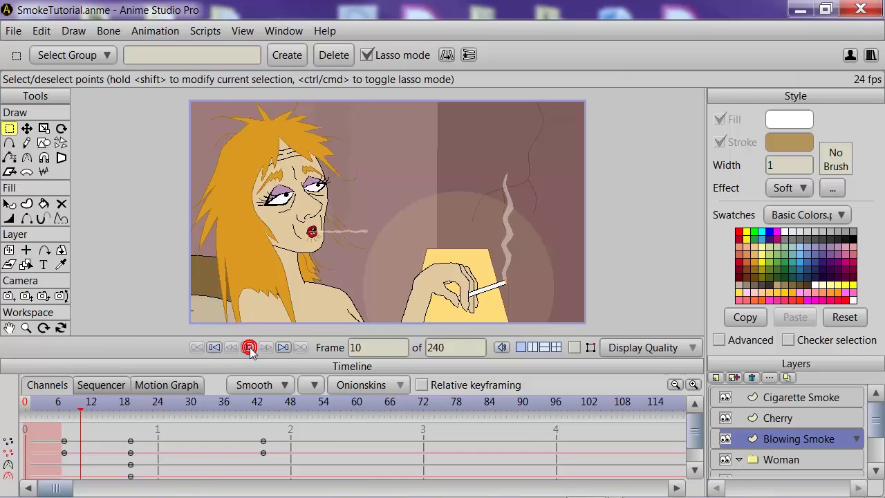
click(249, 347)
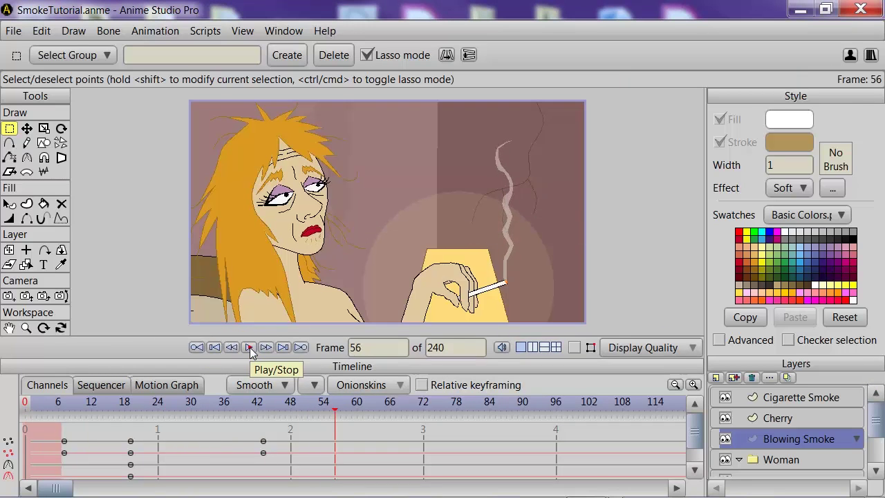
click(215, 347)
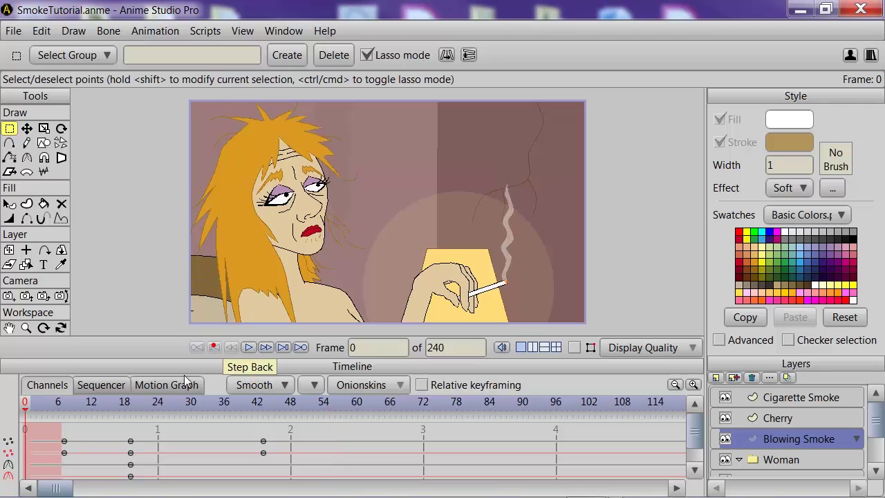
drag(26, 405, 10, 424)
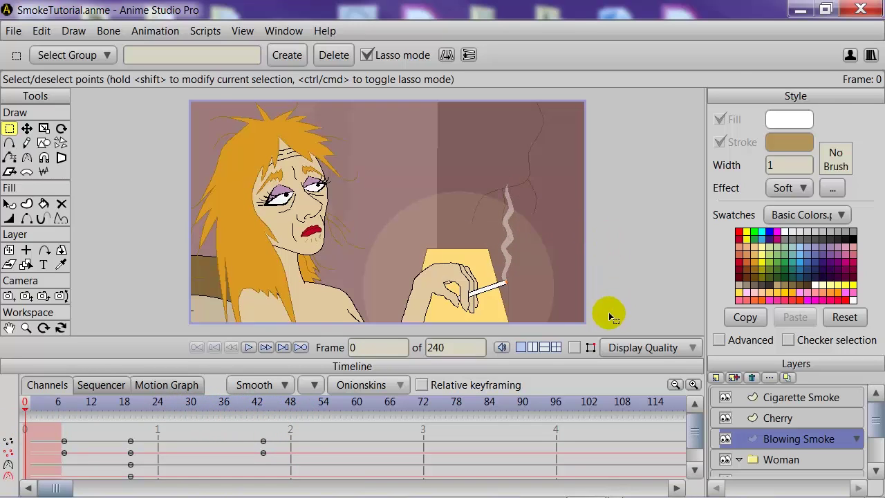
Hide the Blowing Smoke layer and add a new vector layer named 'Smoke'.
click(726, 439)
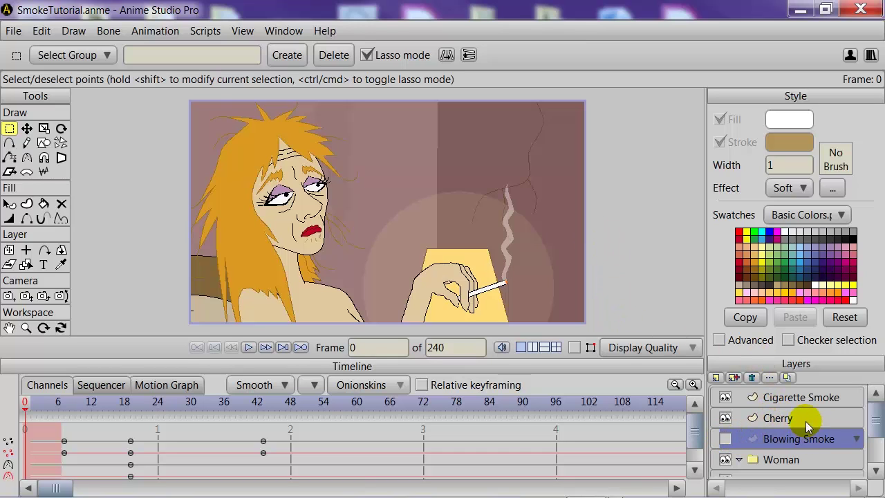
click(716, 377)
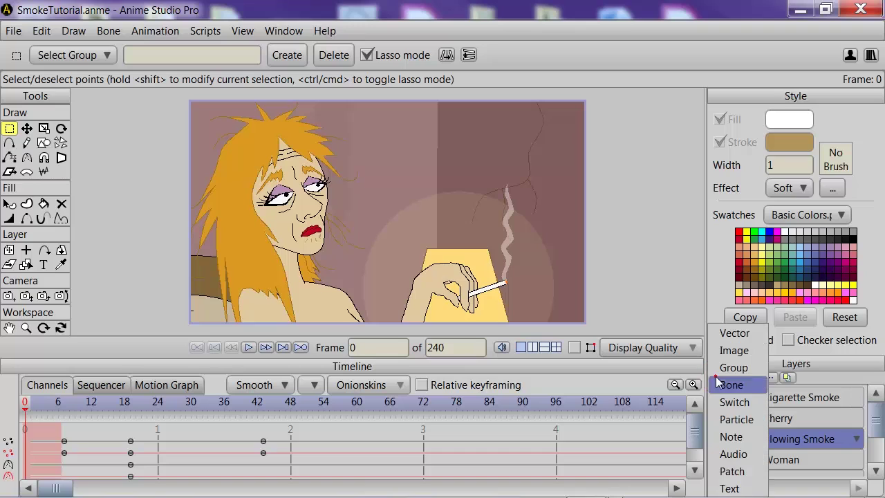
click(731, 335)
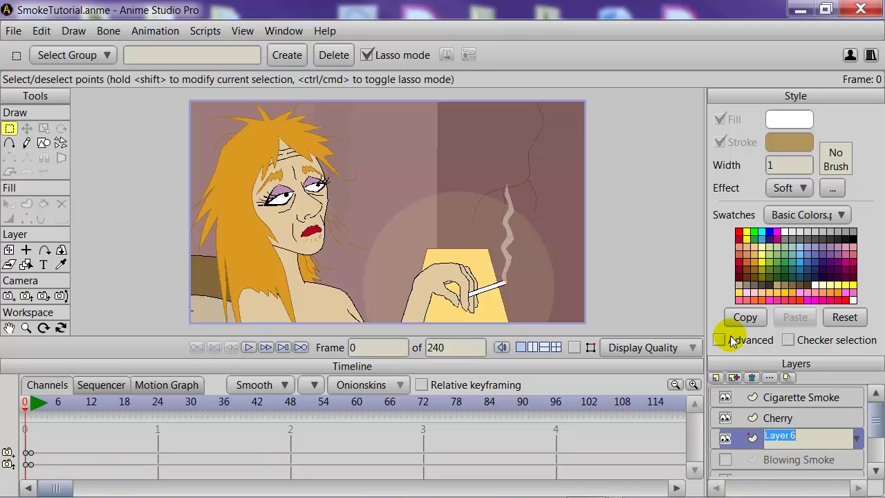
text(Smoke)
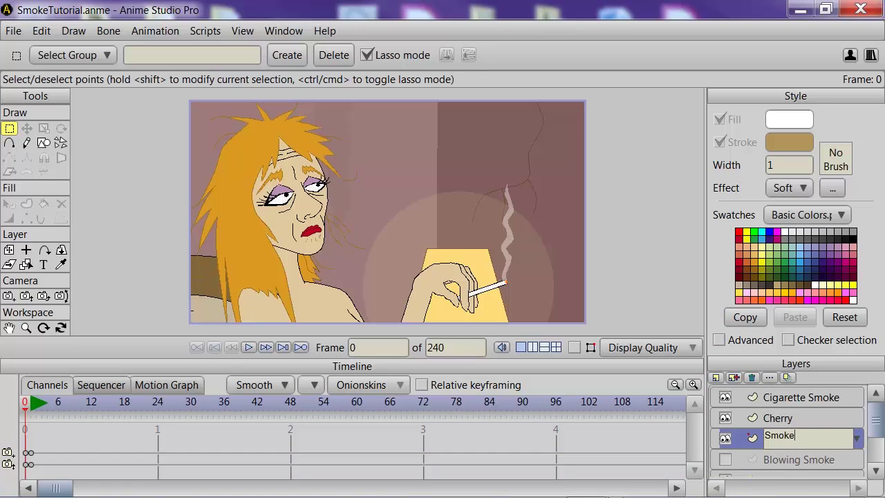
key(Return)
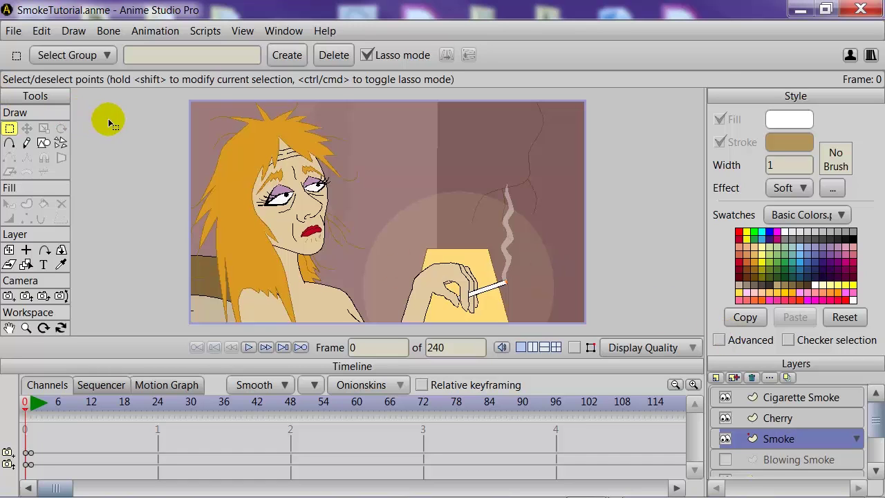
Select the Add Point tool and adjust the canvas zoom for drawing.
click(9, 143)
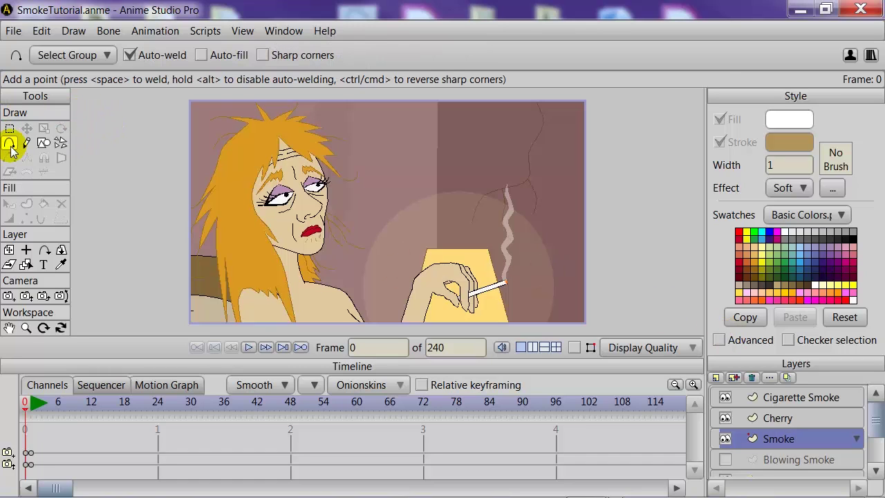
scroll(318, 237, up, 3)
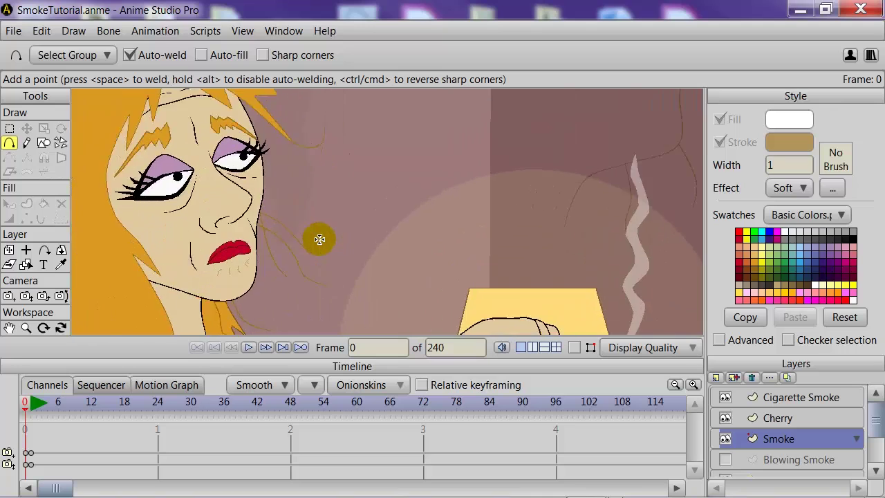
scroll(321, 237, down, 1)
scroll(394, 217, down, 1)
scroll(347, 211, up, 1)
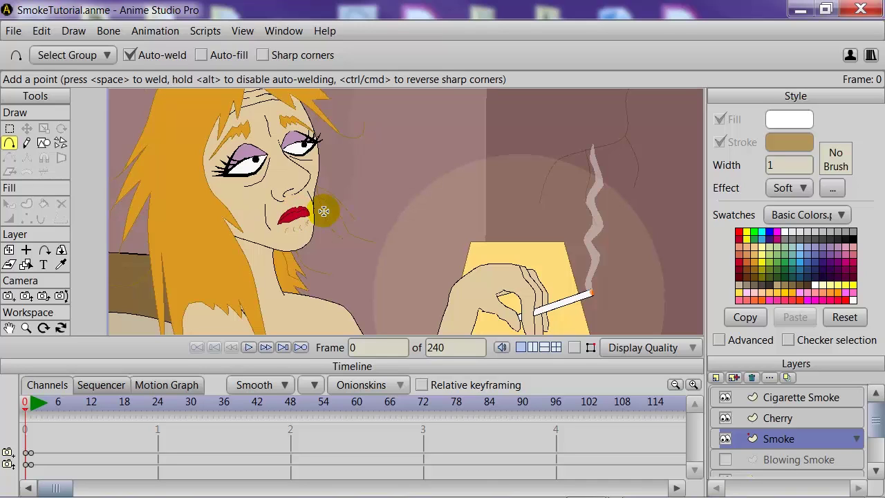
Start the smoke outline at the lips and add points rightward along a wavy upper edge.
click(573, 347)
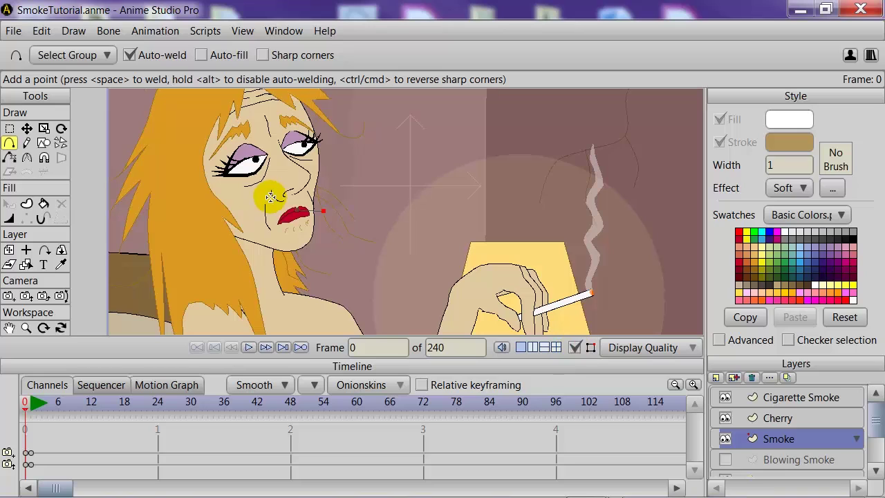
drag(325, 209, 346, 206)
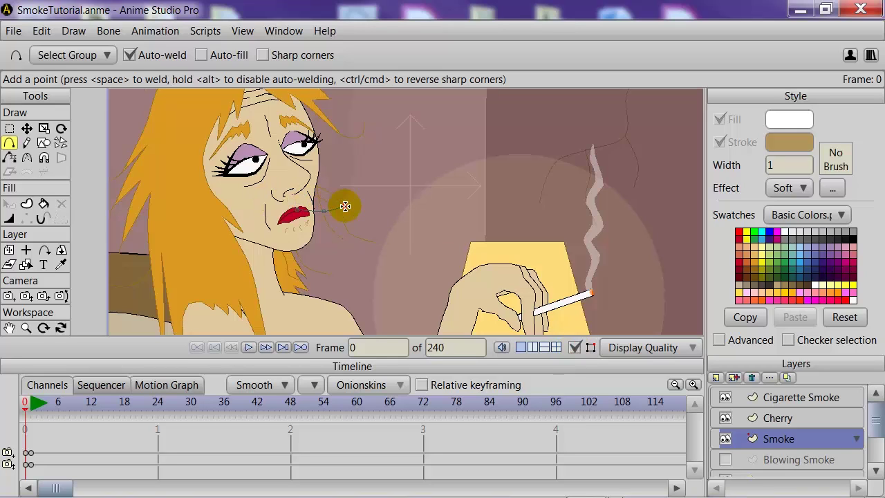
click(390, 205)
click(411, 209)
click(433, 201)
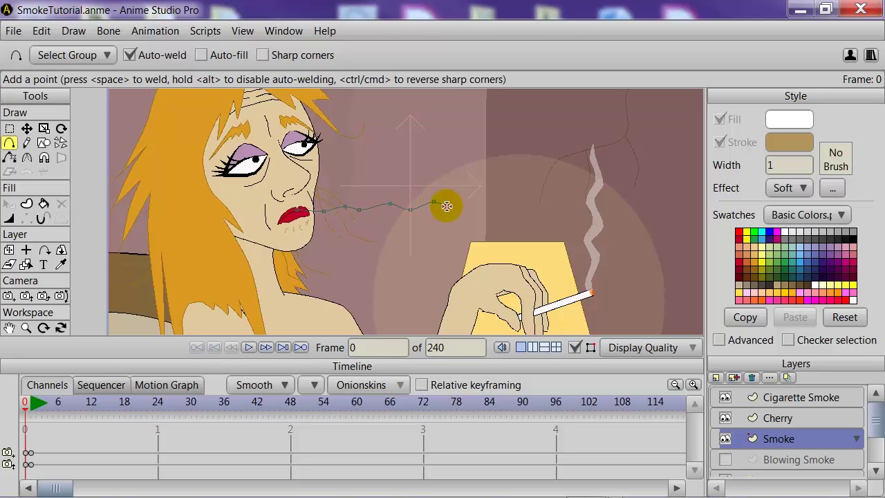
click(447, 206)
click(466, 196)
click(497, 201)
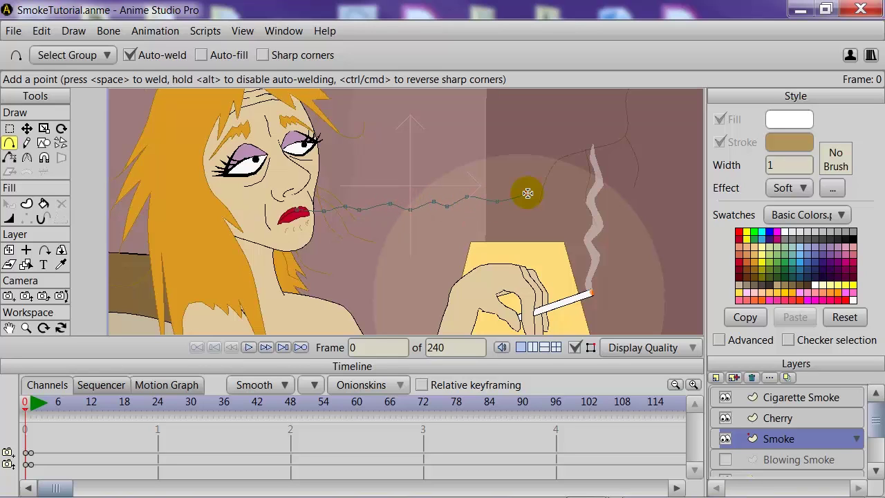
click(528, 193)
click(556, 204)
click(587, 201)
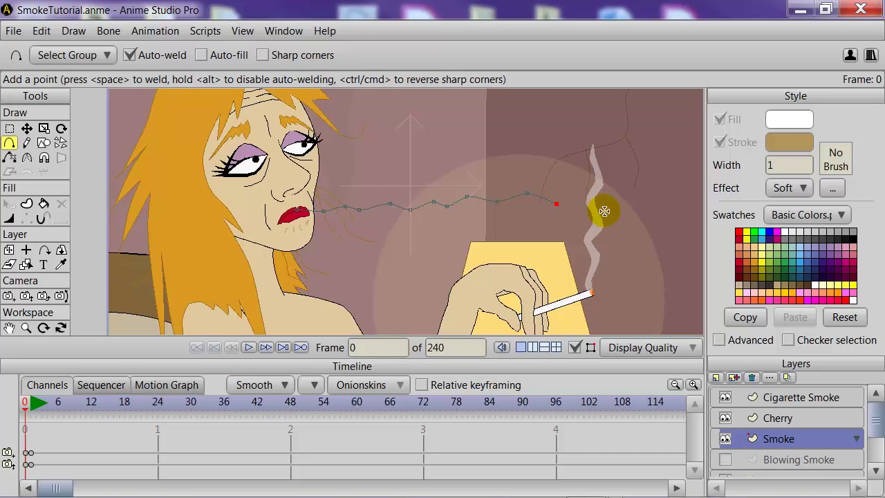
click(588, 199)
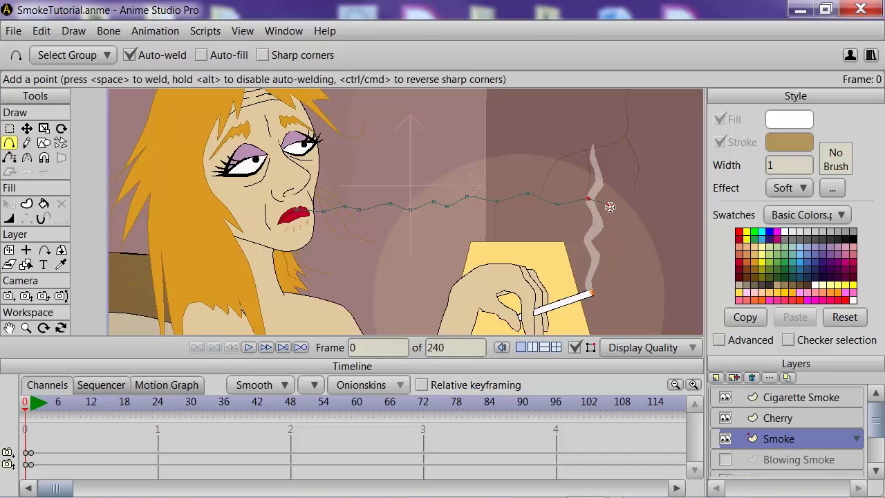
click(610, 206)
click(628, 211)
Turn the outline down at the right end and run the lower edge back, closing it at the lips.
click(609, 228)
click(577, 235)
click(553, 231)
click(524, 237)
click(496, 230)
click(454, 230)
click(423, 236)
click(414, 233)
click(388, 235)
click(369, 223)
click(333, 219)
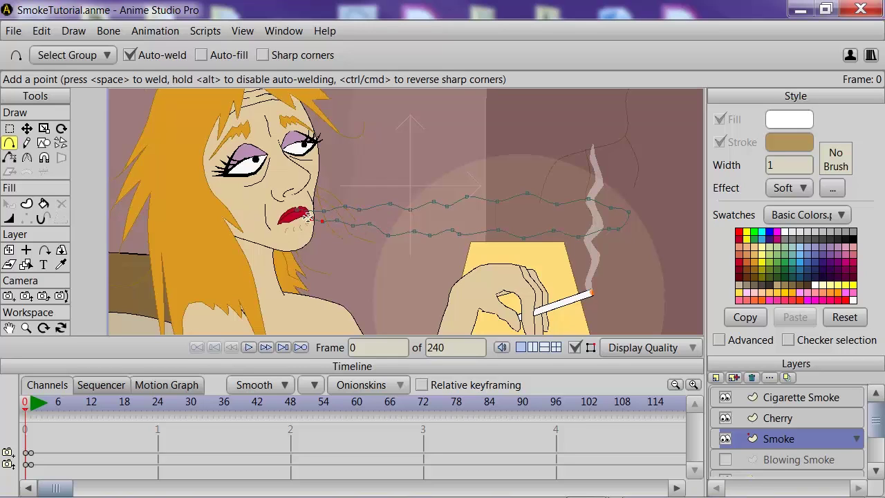
click(302, 217)
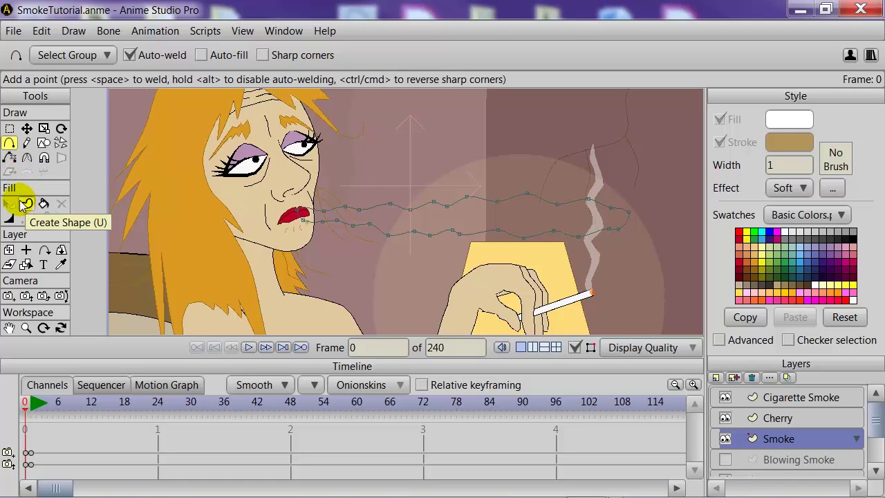
Create a filled shape from the smoke outline with Stroke unchecked and a white fill.
click(26, 205)
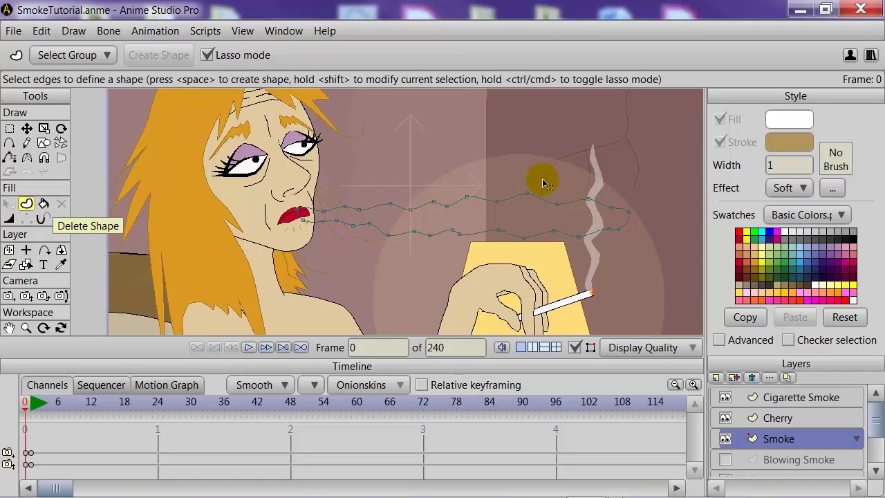
click(514, 200)
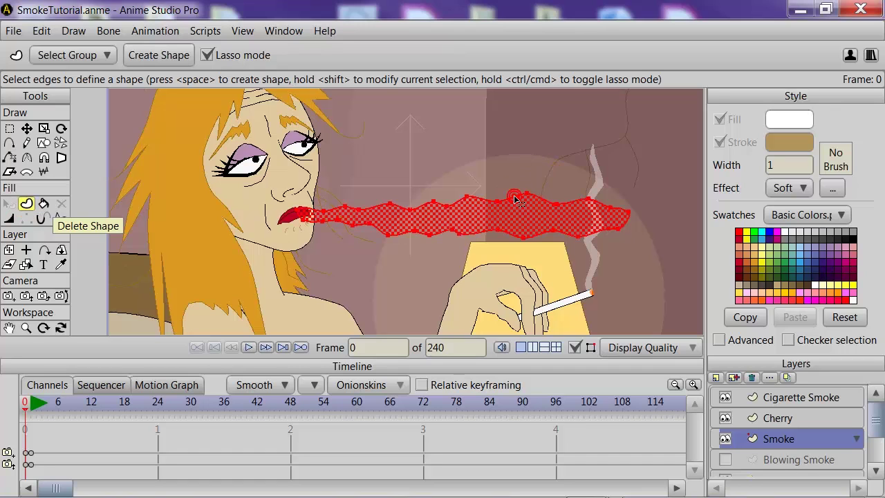
click(159, 55)
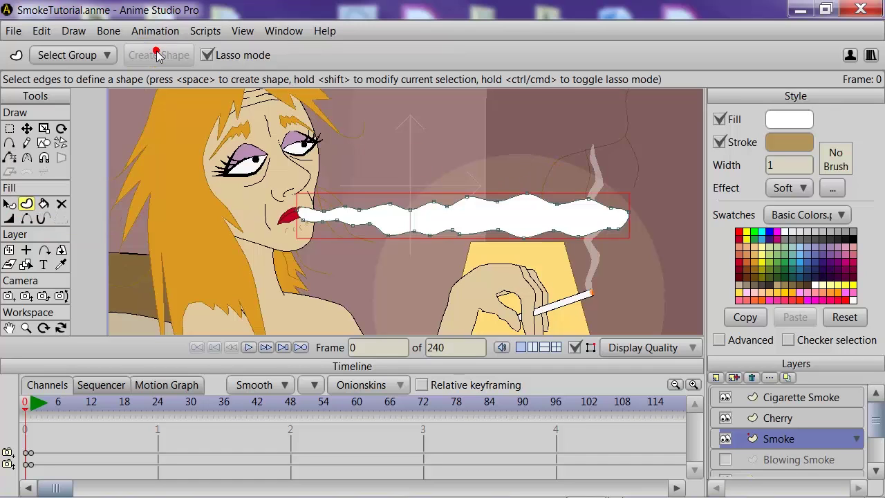
click(719, 142)
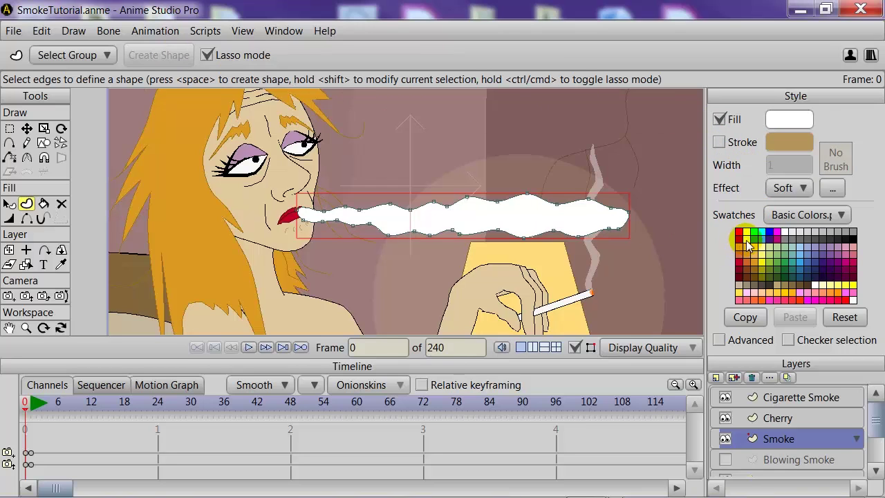
click(739, 232)
click(776, 253)
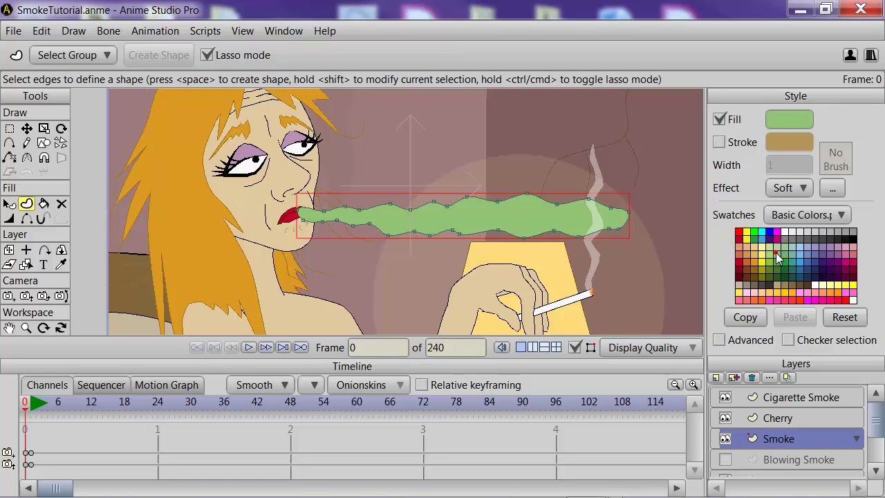
click(787, 233)
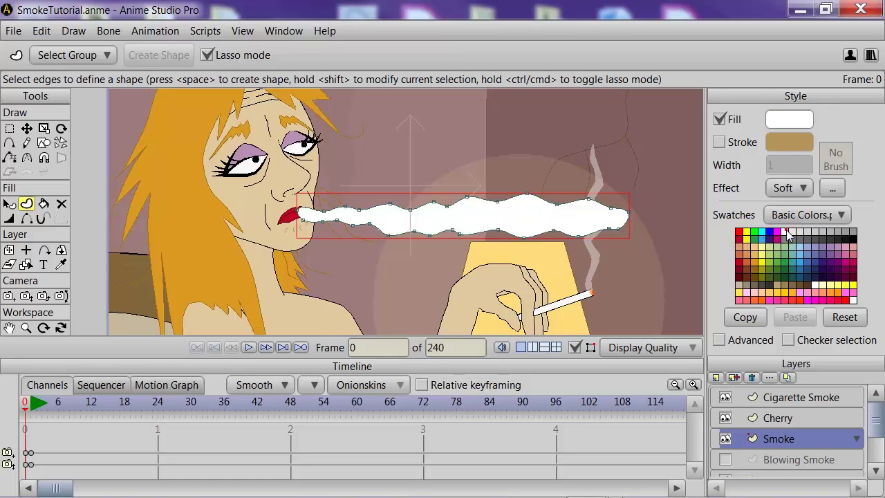
Apply a Soft Edge fill effect with blur radius 20 to the smoke shape.
click(796, 188)
click(813, 209)
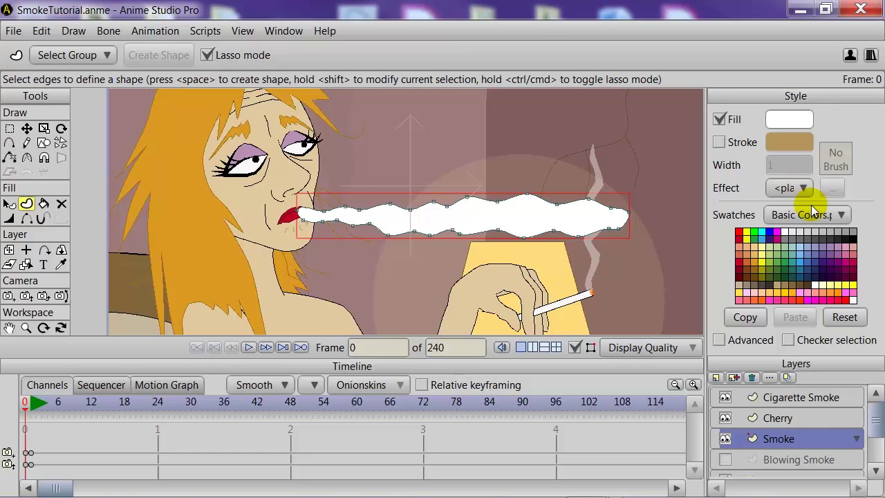
click(803, 190)
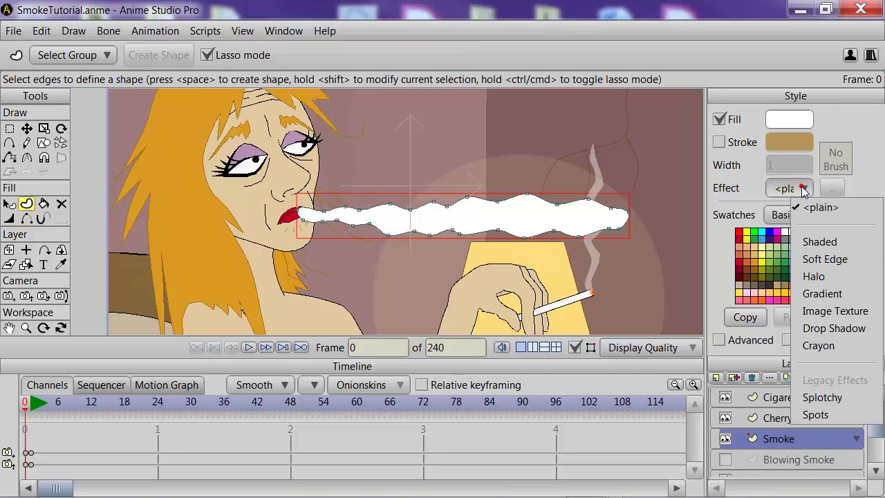
click(821, 258)
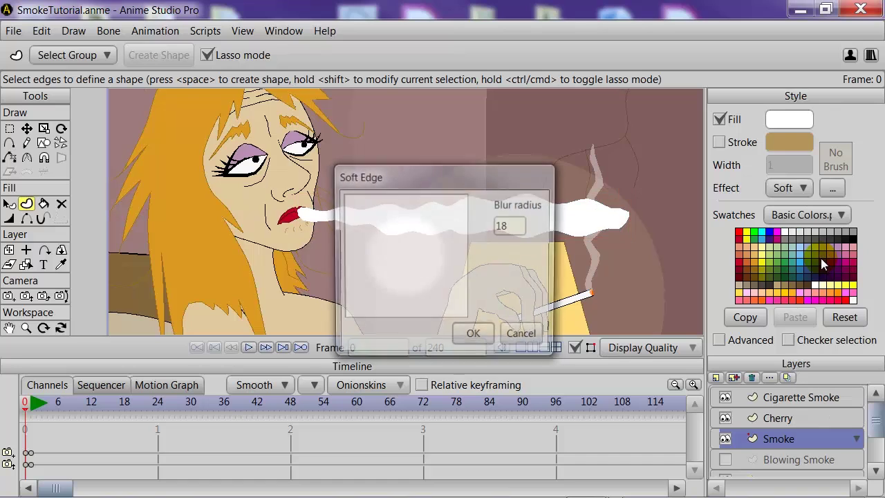
double_click(523, 224)
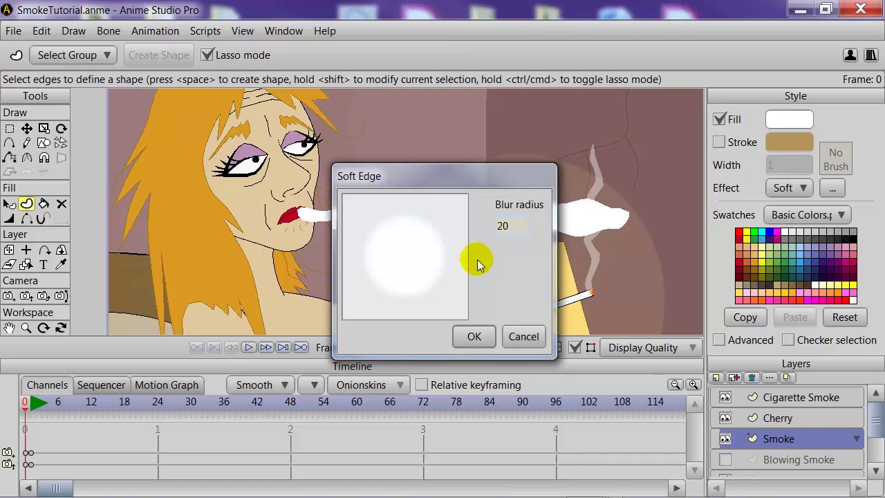
click(470, 336)
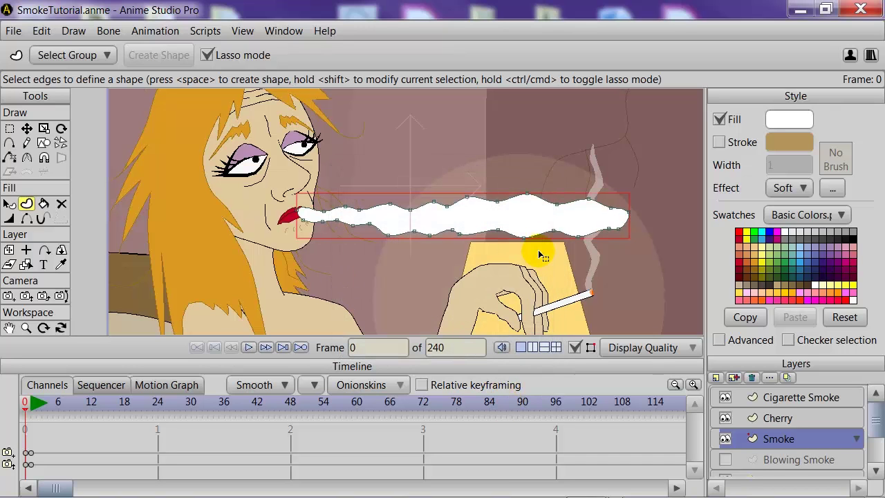
Render a test frame with Ctrl+R and position the render window to inspect the blurred smoke.
key(ctrl+r)
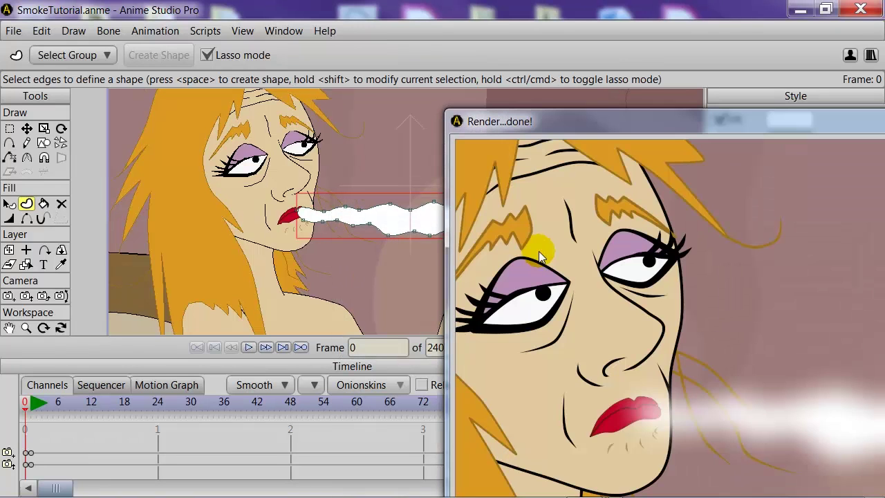
drag(659, 116, 249, 39)
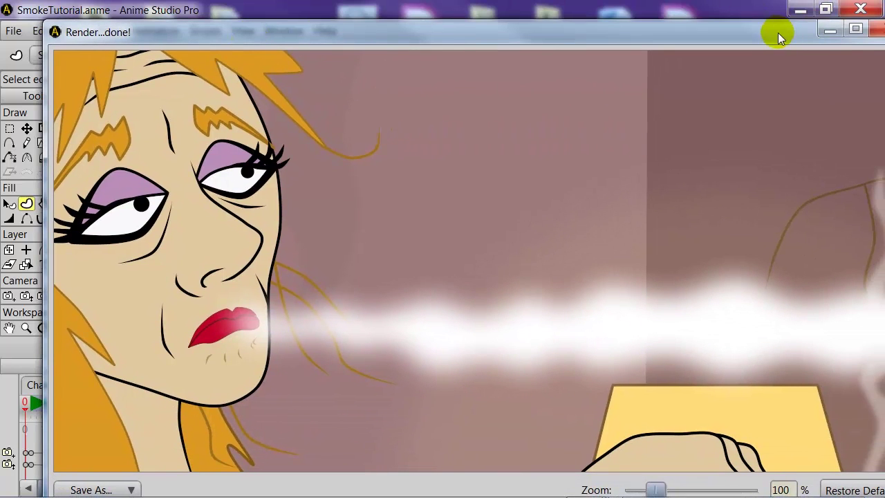
drag(776, 33, 729, 47)
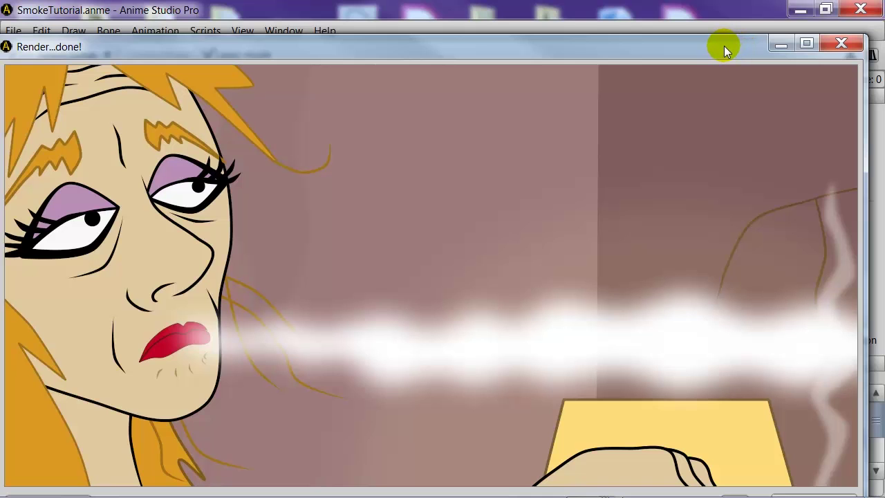
Lower the smoke fill's alpha to 165 in the colour picker and confirm it.
click(839, 43)
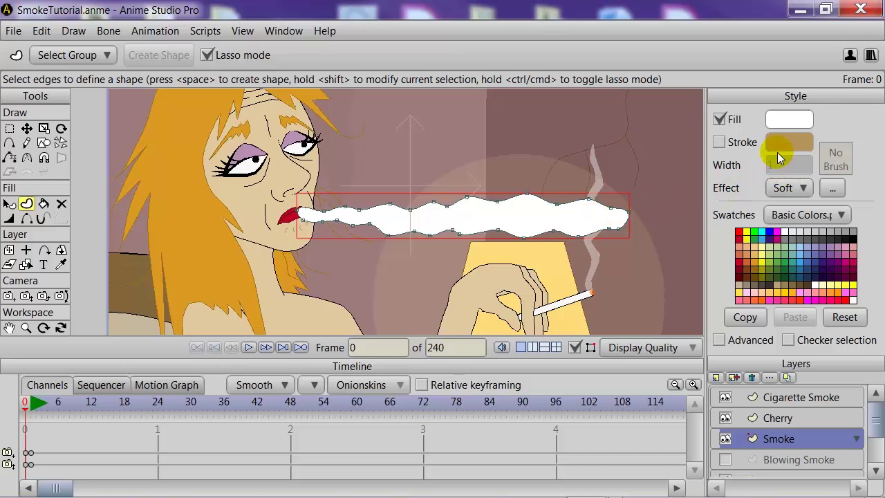
click(786, 122)
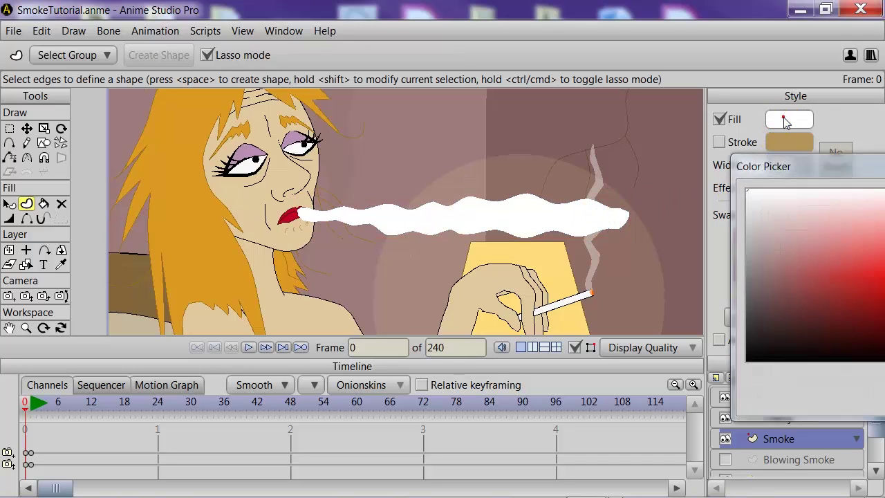
drag(795, 166, 399, 122)
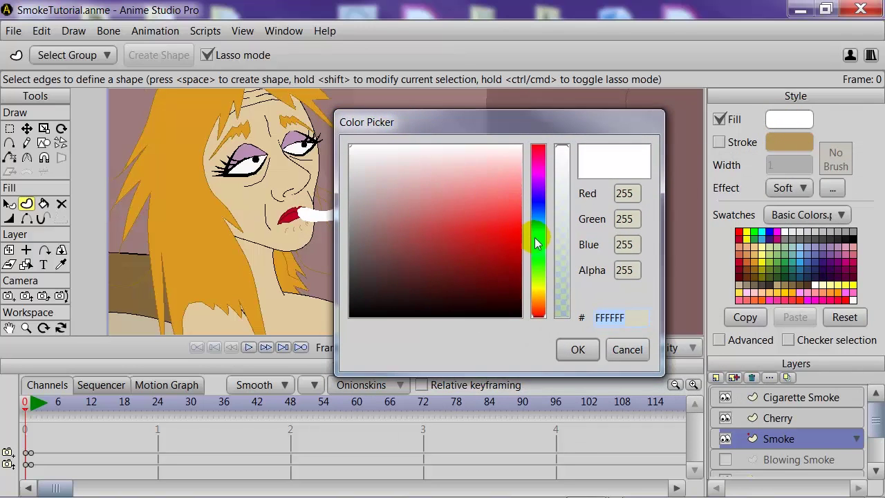
drag(501, 123, 192, 119)
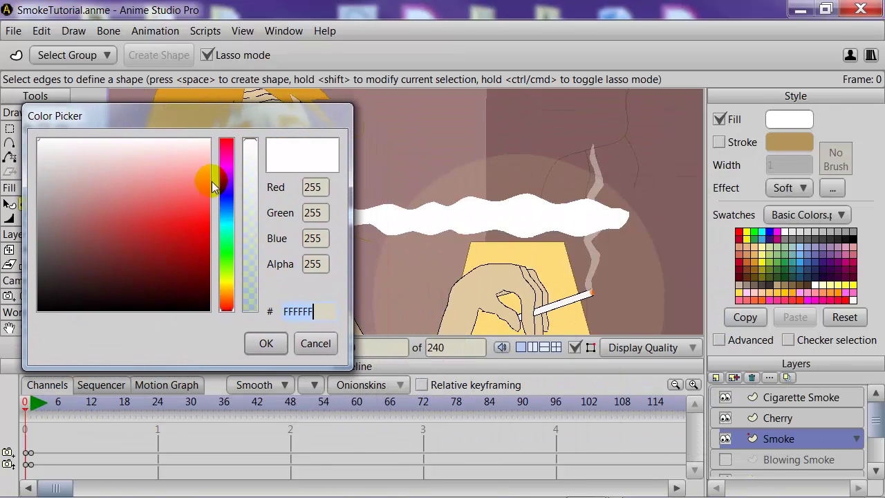
drag(251, 145, 260, 199)
click(270, 341)
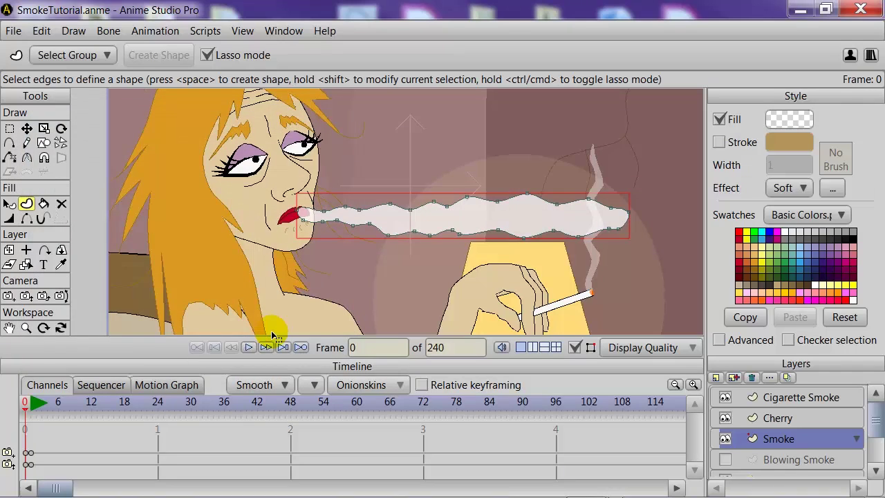
Render the translucent smoke with Ctrl+R, then close the render preview.
key(ctrl+r)
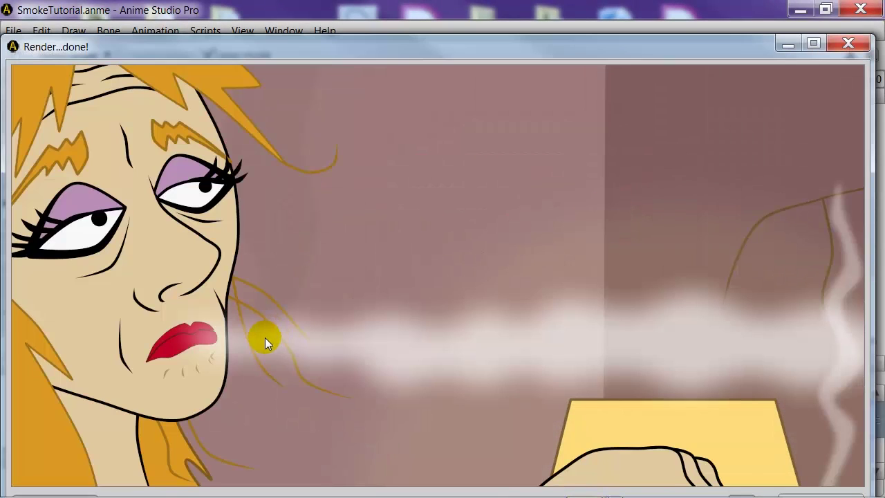
click(848, 43)
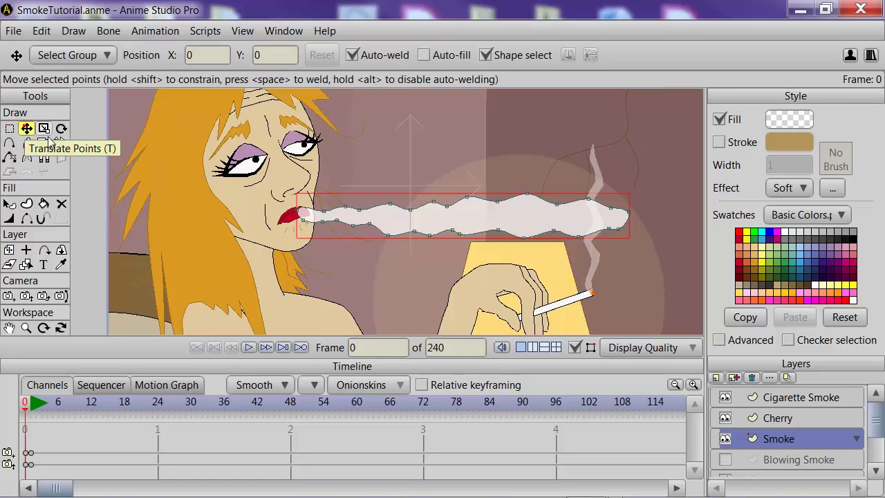
Select the smoke's mouth-end points and nudge them slightly into the lips.
click(297, 219)
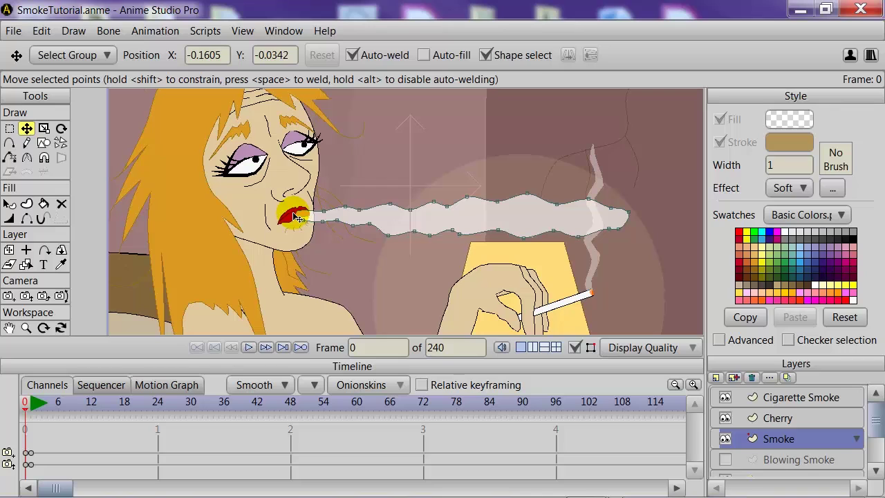
drag(296, 217, 294, 219)
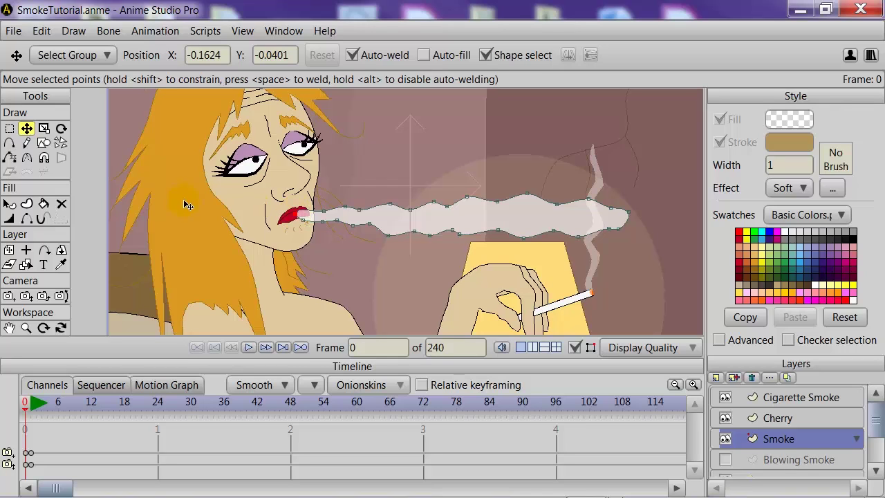
click(27, 158)
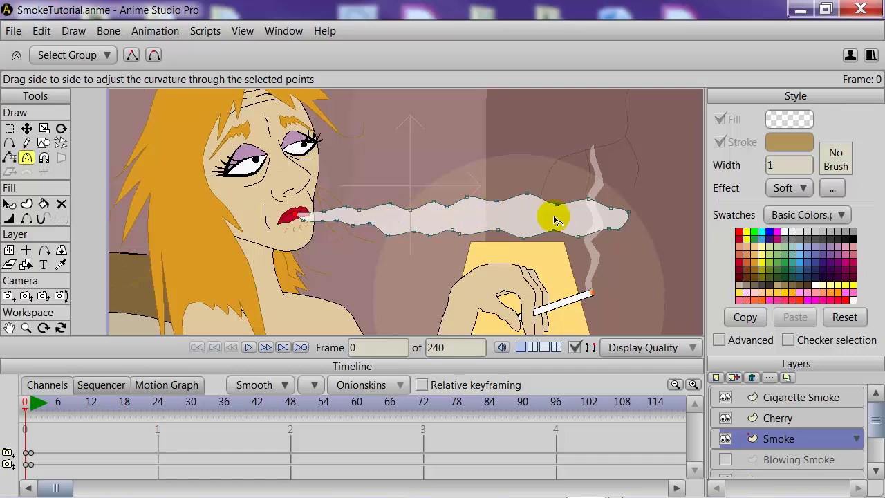
Select all smoke points and scale them vertically to make the stream thinner.
click(10, 131)
double_click(398, 207)
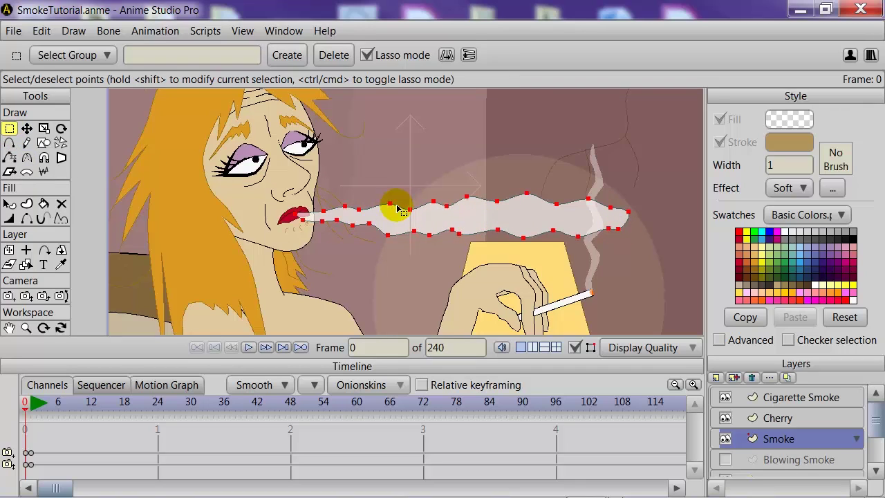
click(43, 129)
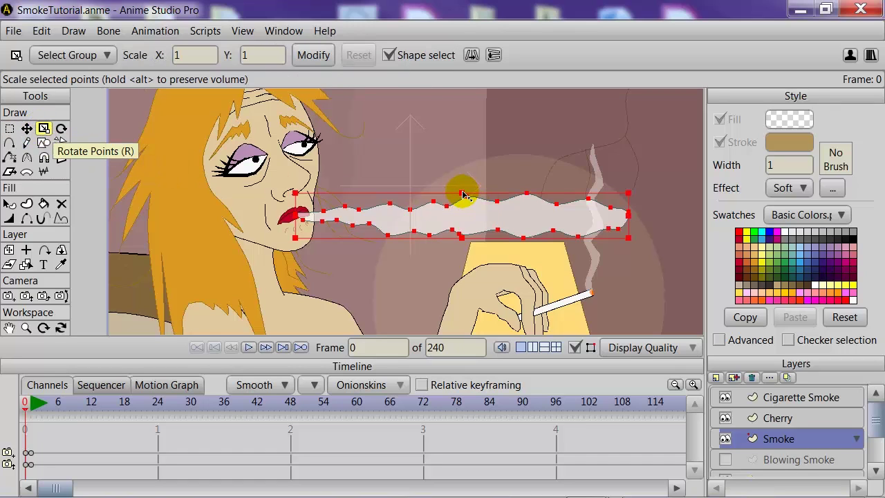
drag(463, 195, 463, 201)
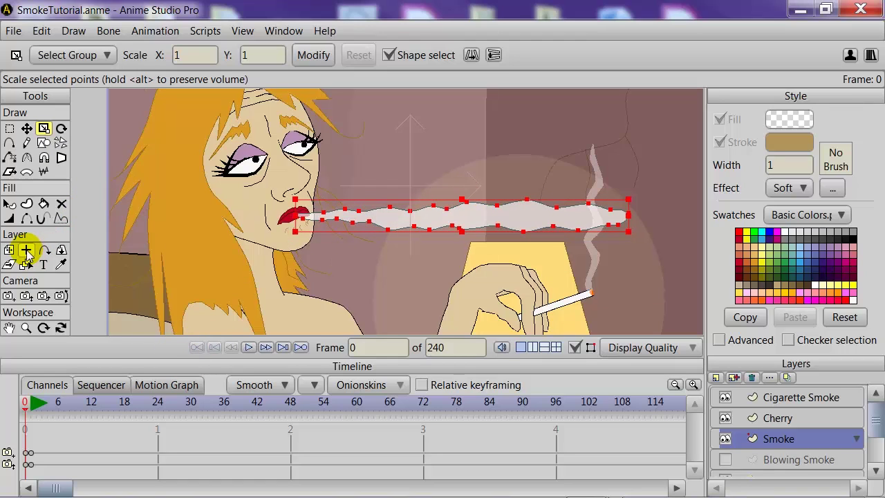
Set the Smoke layer's origin at the woman's lips.
click(26, 250)
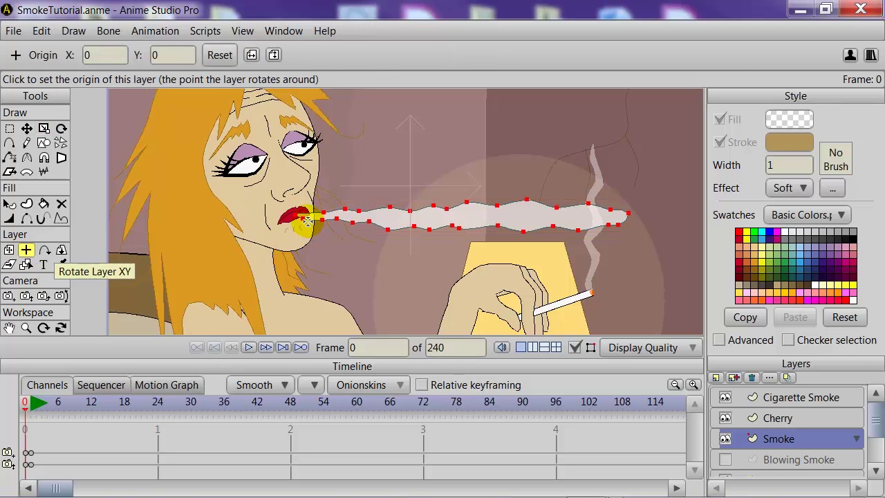
scroll(299, 214, up, 5)
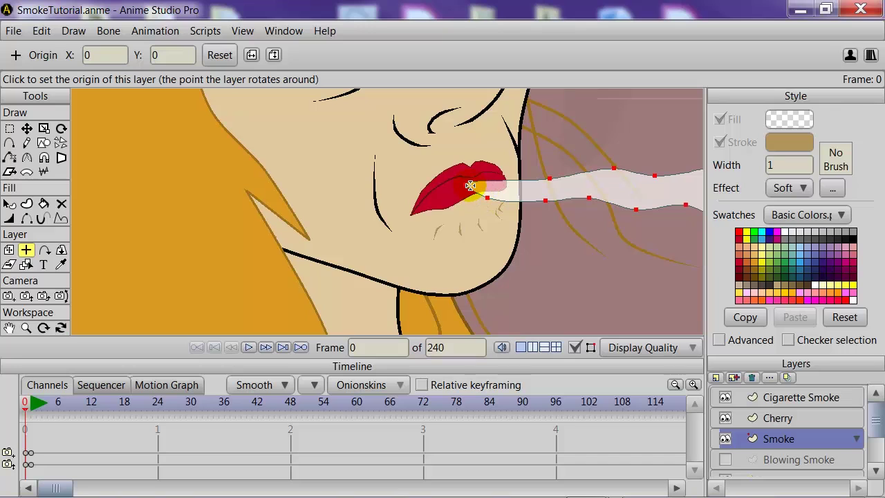
click(462, 230)
scroll(460, 231, down, 5)
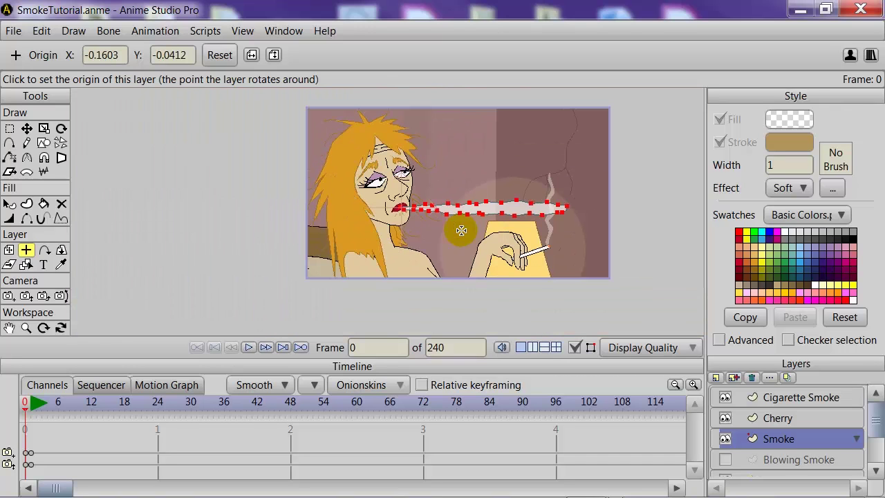
At frame 1, shrink the Smoke layer with Transform Layer to a tiny puff at the lips.
click(30, 407)
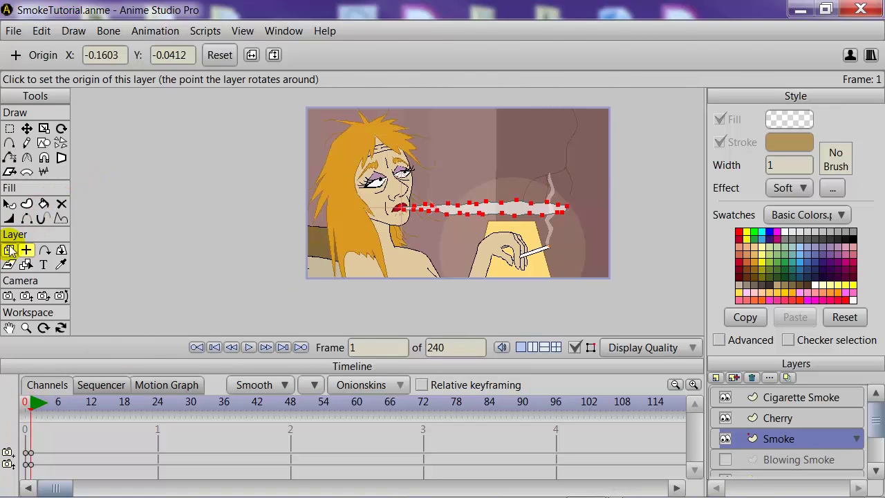
click(9, 249)
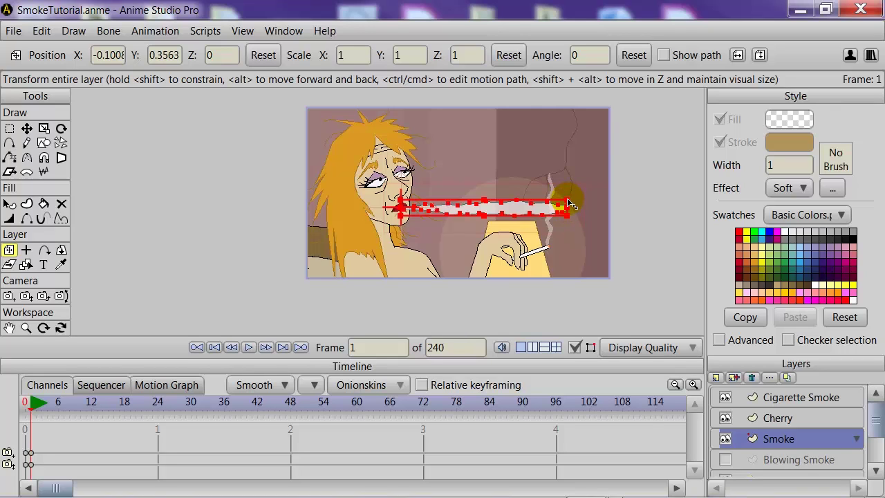
drag(568, 204, 486, 210)
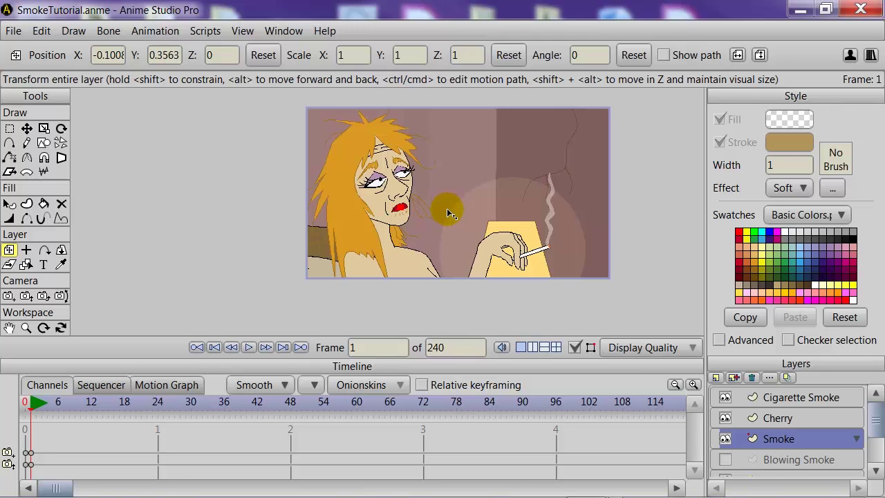
scroll(446, 208, up, 2)
scroll(430, 221, up, 3)
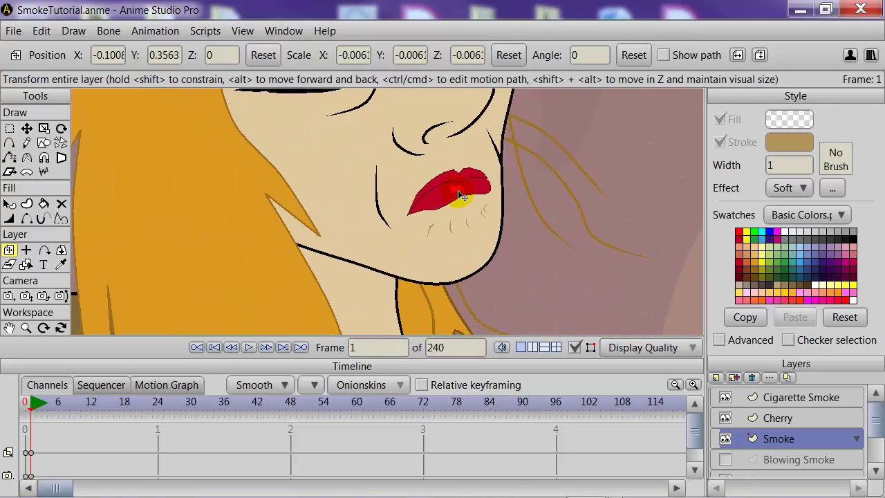
drag(492, 199, 484, 201)
scroll(477, 208, up, 4)
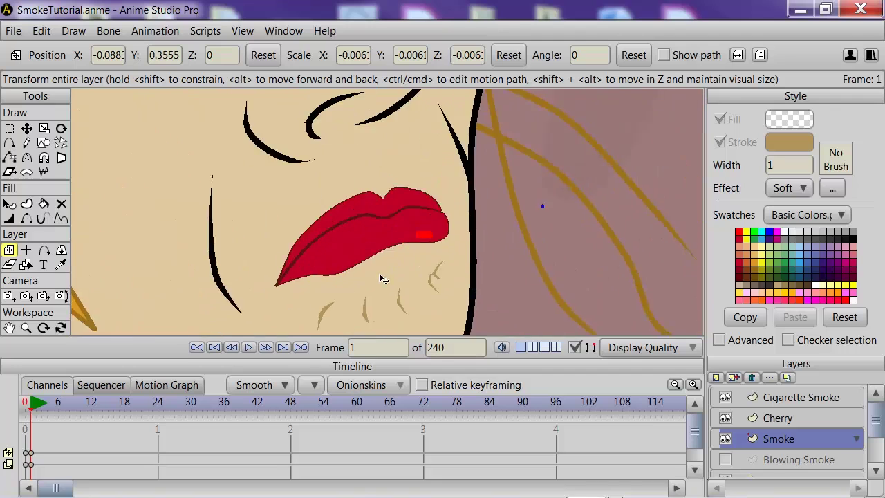
drag(295, 286, 224, 249)
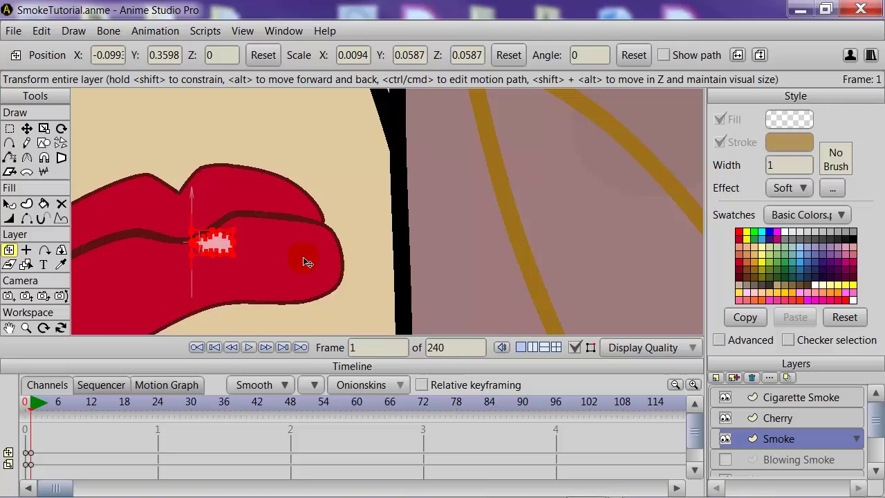
scroll(311, 260, down, 5)
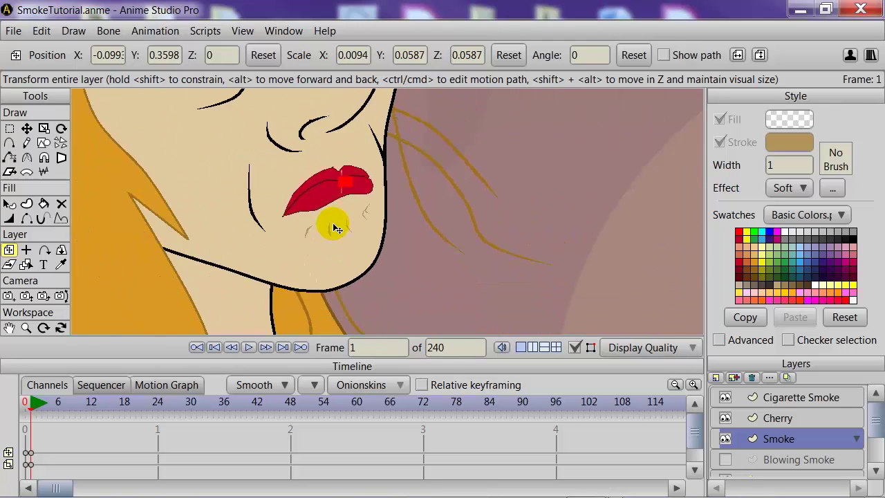
scroll(333, 229, down, 4)
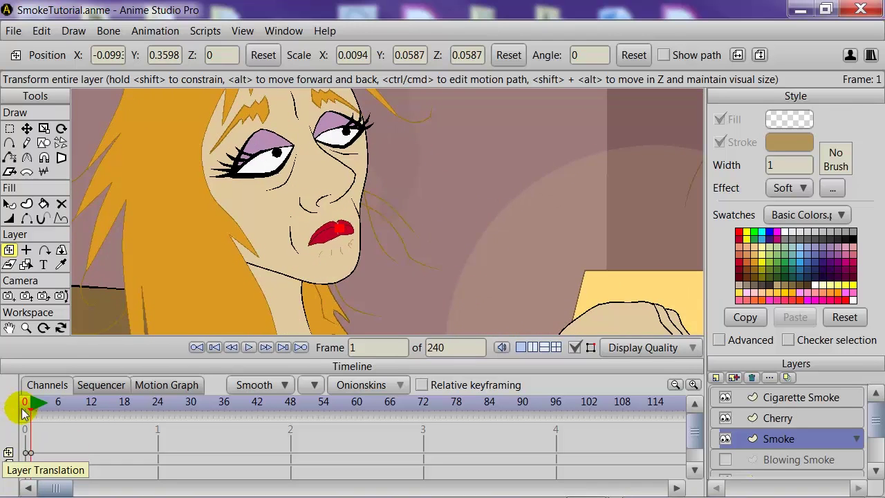
Scrub the timeline and reposition the tiny smoke speck inside the open mouth, checking frame 7.
mouse_move(34, 412)
mouse_down()
mouse_move(141, 414)
mouse_move(24, 417)
mouse_move(31, 408)
mouse_up()
scroll(297, 283, up, 3)
drag(313, 283, 374, 242)
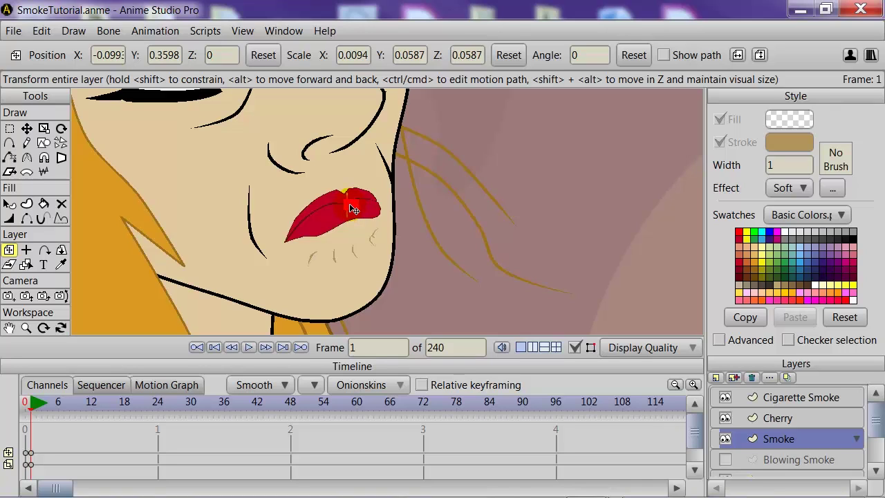
drag(351, 207, 352, 225)
mouse_move(28, 405)
mouse_down()
mouse_move(69, 409)
mouse_move(21, 413)
mouse_move(32, 408)
mouse_up()
click(353, 222)
mouse_move(31, 408)
mouse_down()
mouse_move(102, 416)
mouse_move(36, 419)
mouse_move(56, 419)
mouse_move(35, 432)
mouse_move(79, 423)
mouse_move(27, 424)
mouse_move(88, 437)
mouse_move(45, 437)
mouse_move(56, 436)
mouse_up()
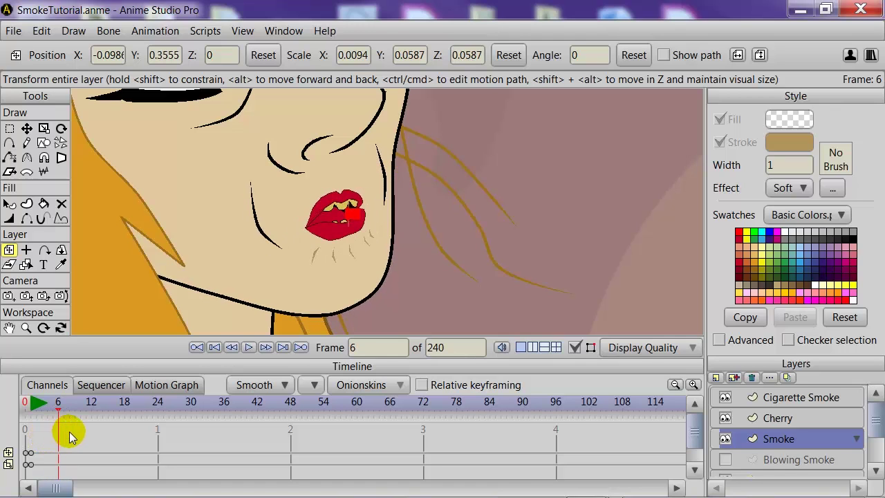
At frame 48, scale the Smoke layer to about X 0.7161, Y 0.9818, stretching it right of the lips.
drag(362, 253, 420, 250)
scroll(419, 251, up, 5)
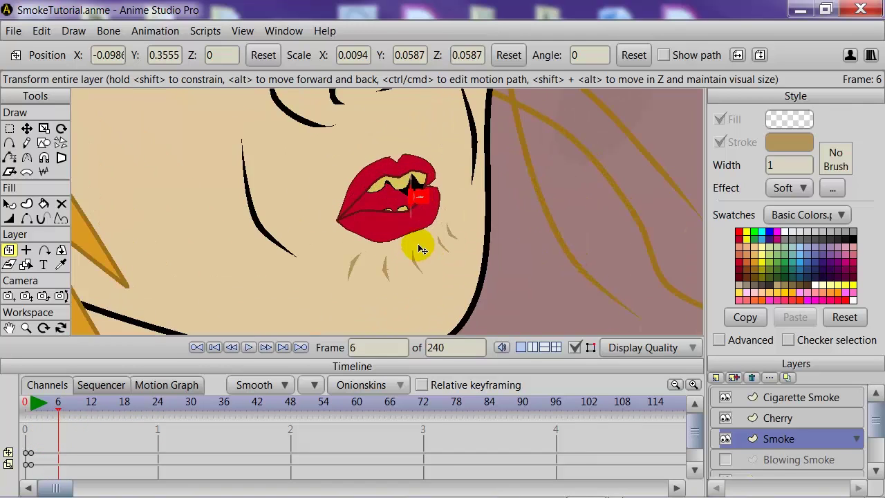
scroll(387, 271, up, 2)
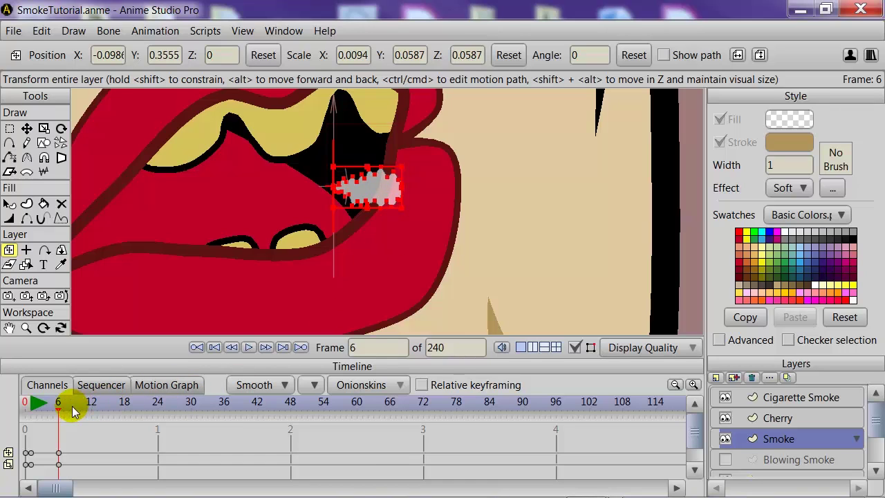
scroll(280, 262, down, 4)
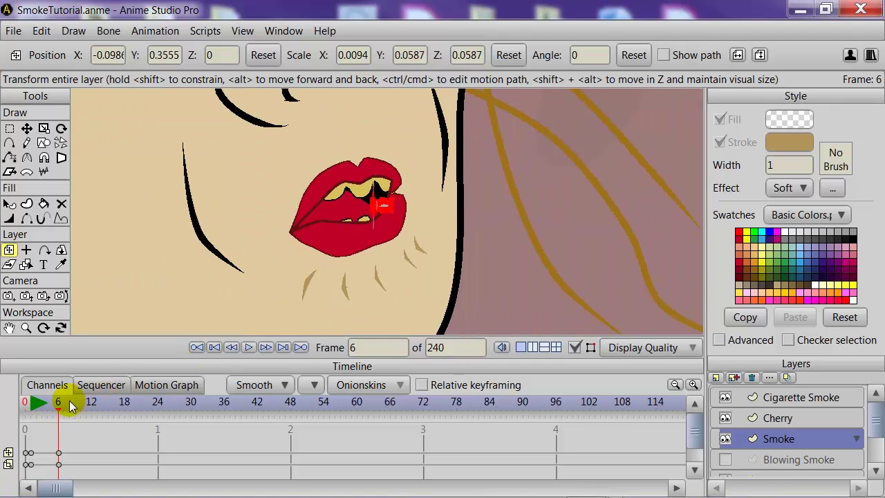
drag(59, 413, 289, 443)
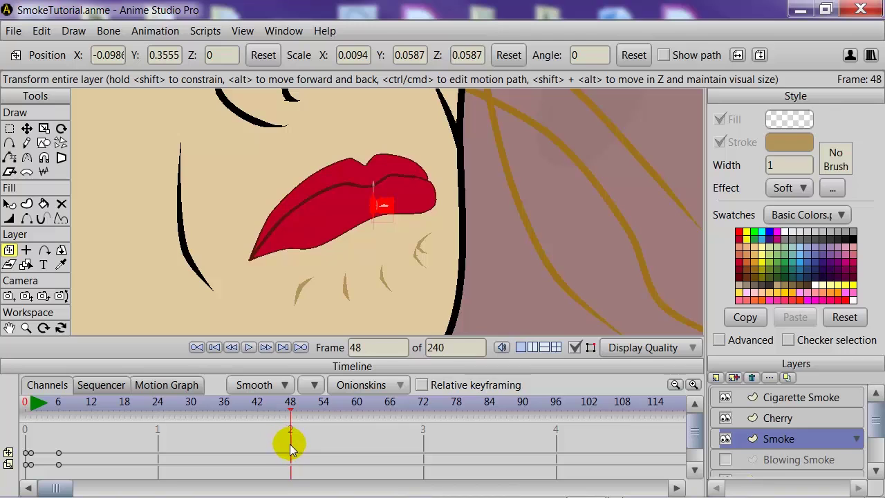
drag(392, 214, 519, 257)
scroll(518, 257, down, 2)
drag(482, 214, 632, 223)
scroll(509, 251, down, 2)
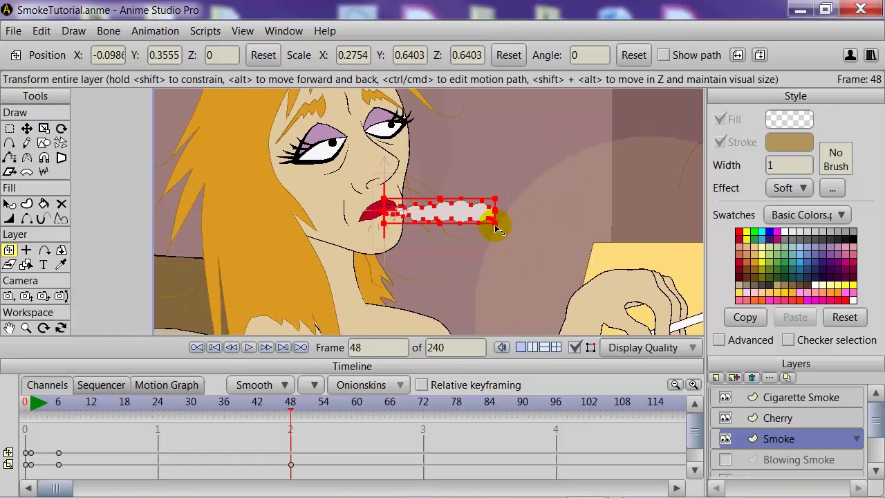
drag(495, 222, 673, 220)
drag(290, 408, 290, 468)
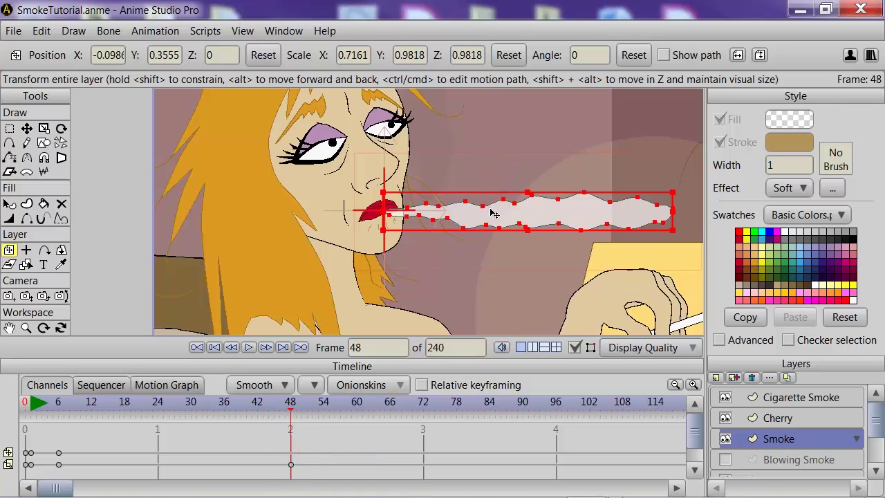
drag(493, 213, 568, 224)
Play the smoke growth from frame 0, then return to an early frame with Translate Points active.
drag(293, 408, 24, 408)
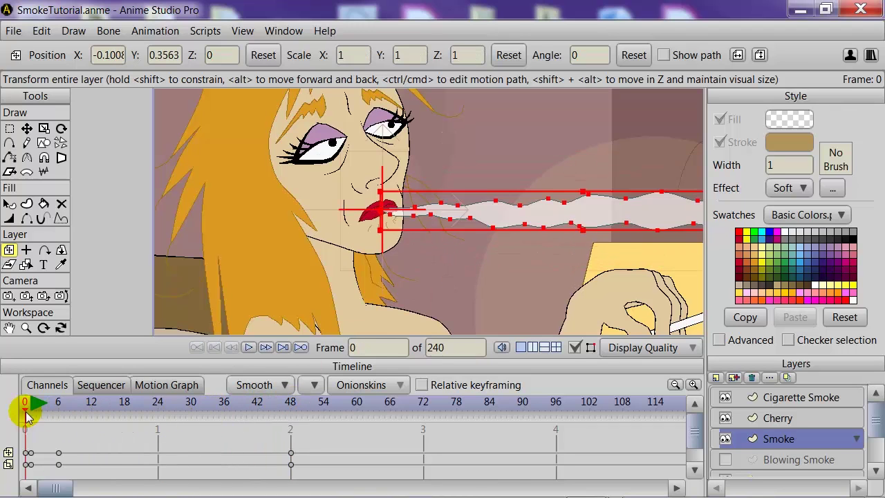
click(248, 347)
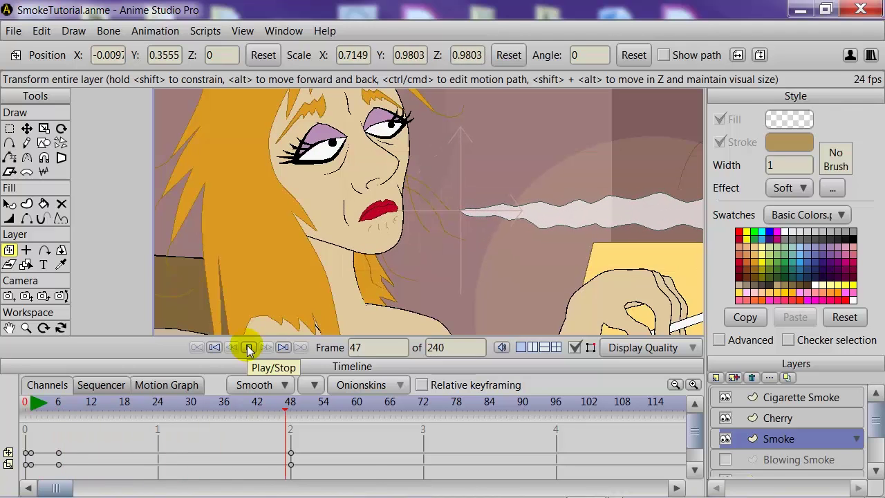
click(248, 347)
drag(327, 408, 58, 404)
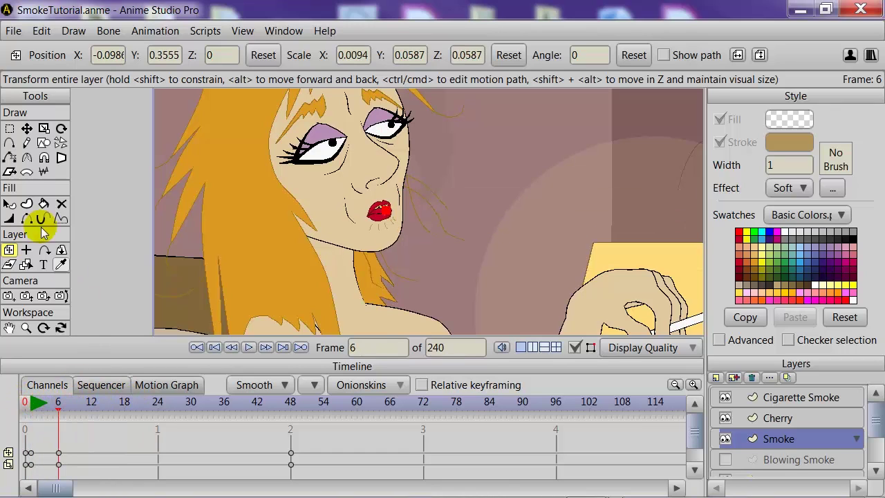
click(26, 129)
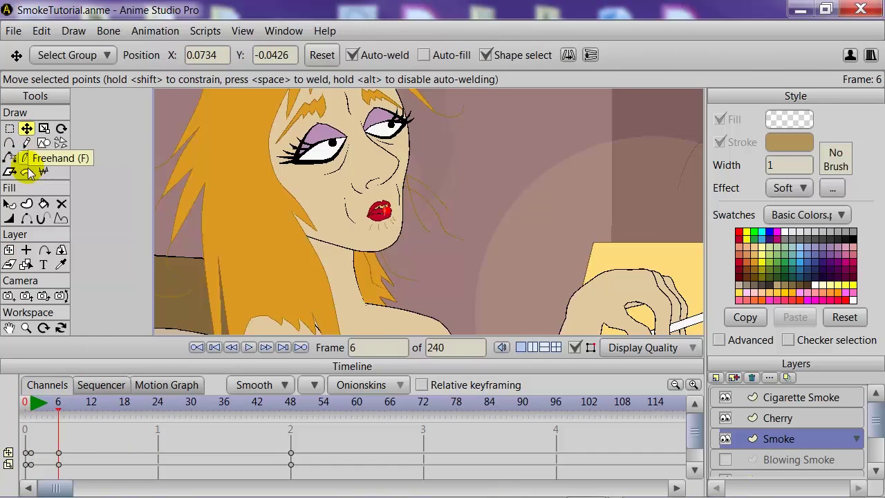
At frame 12, drag the smoke's leading points left inside the lips, then scrub ahead to frame 48.
drag(59, 405, 91, 414)
scroll(439, 181, up, 2)
scroll(440, 182, up, 4)
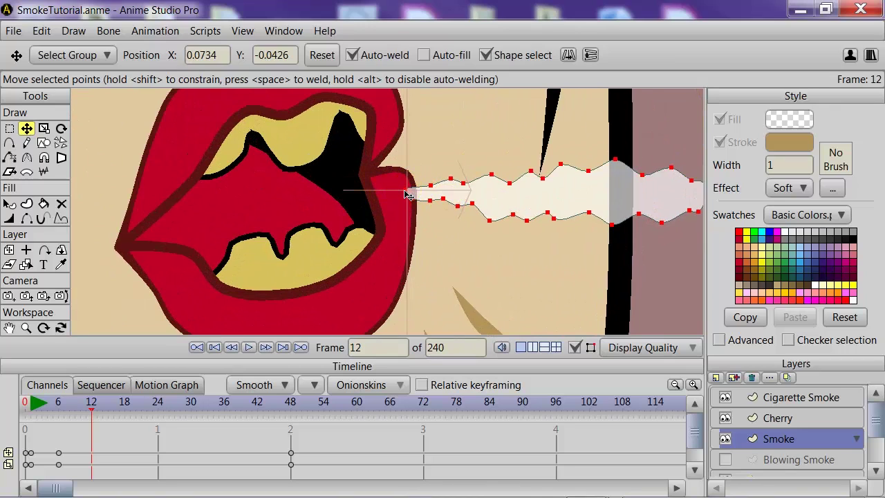
click(408, 195)
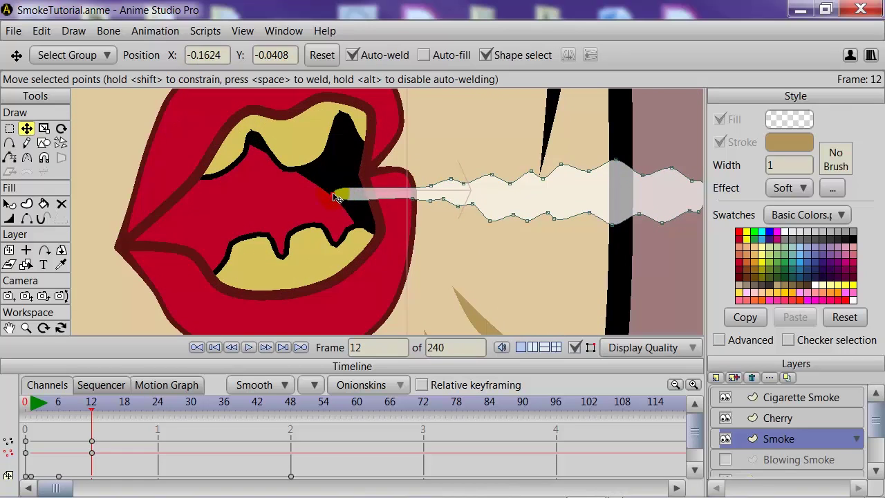
drag(293, 196, 288, 192)
click(438, 187)
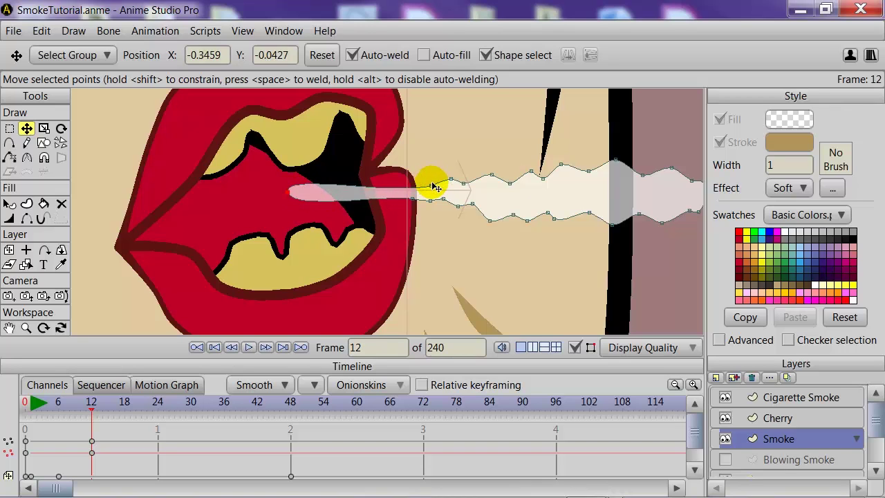
drag(435, 187, 420, 198)
scroll(411, 223, down, 4)
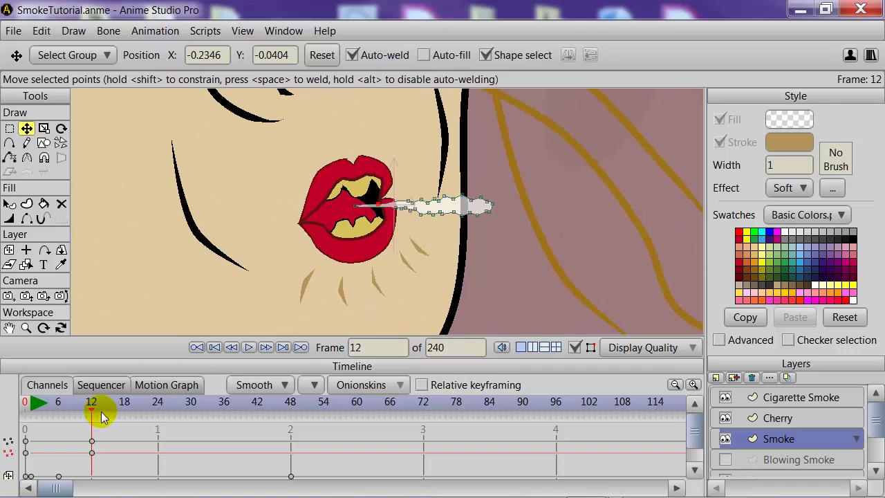
drag(92, 414, 181, 451)
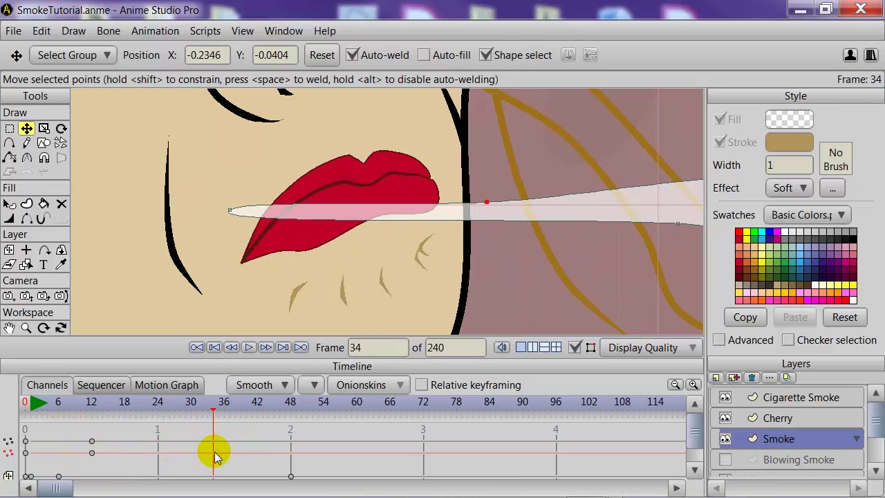
drag(214, 455, 288, 462)
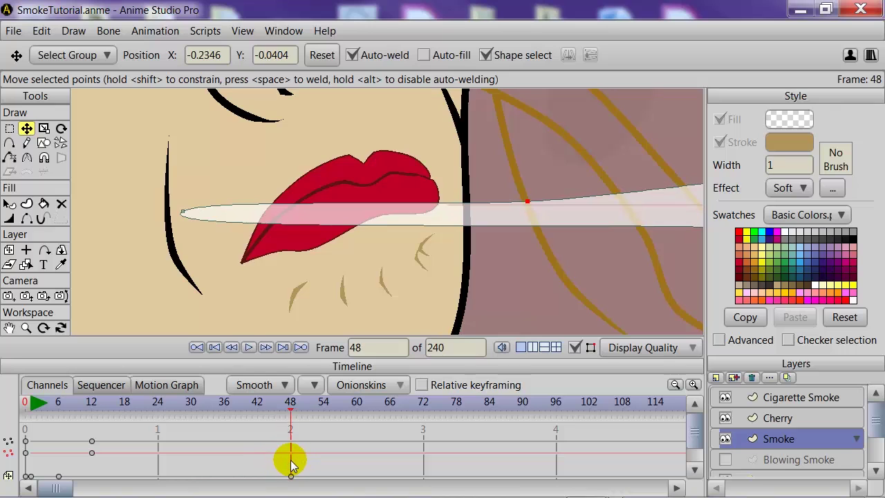
At frame 48, lasso the two start points and move them right, just outside the lips.
scroll(435, 191, down, 5)
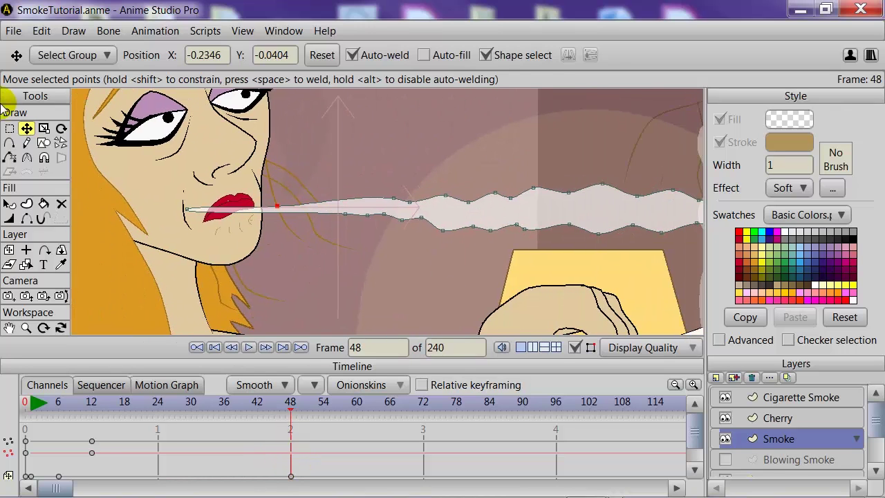
click(9, 128)
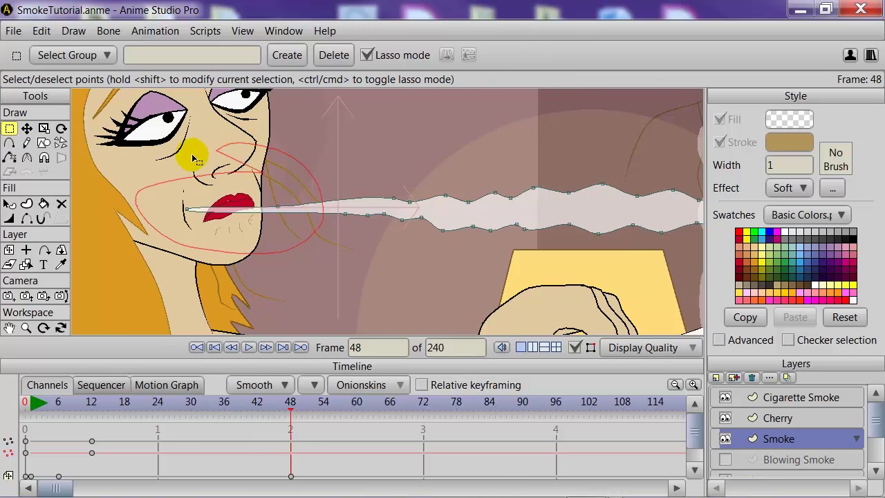
drag(288, 253, 263, 173)
click(27, 128)
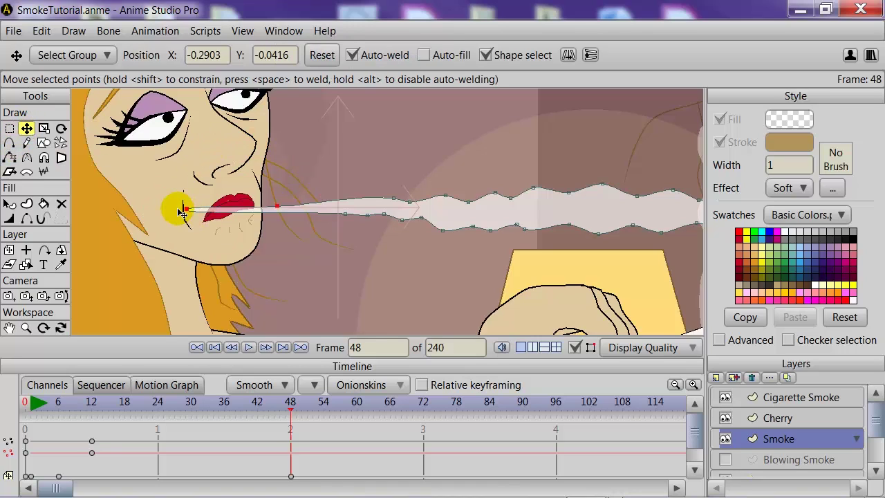
drag(196, 215, 296, 213)
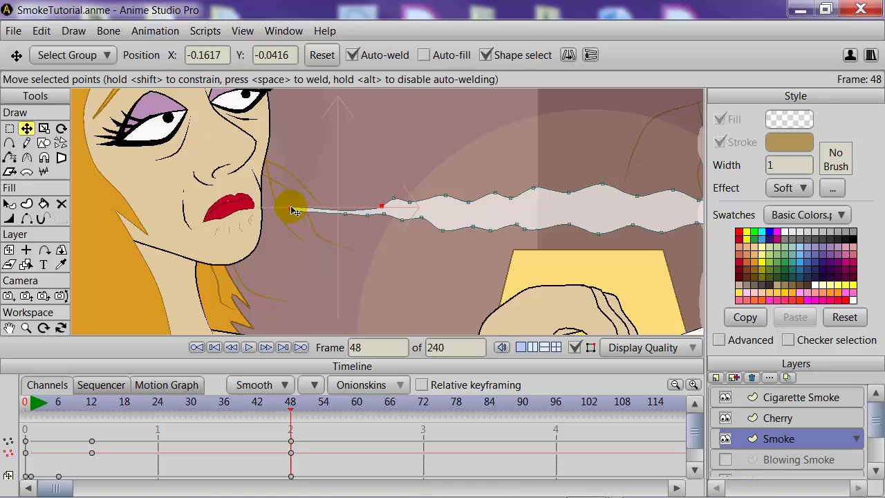
drag(385, 210, 381, 204)
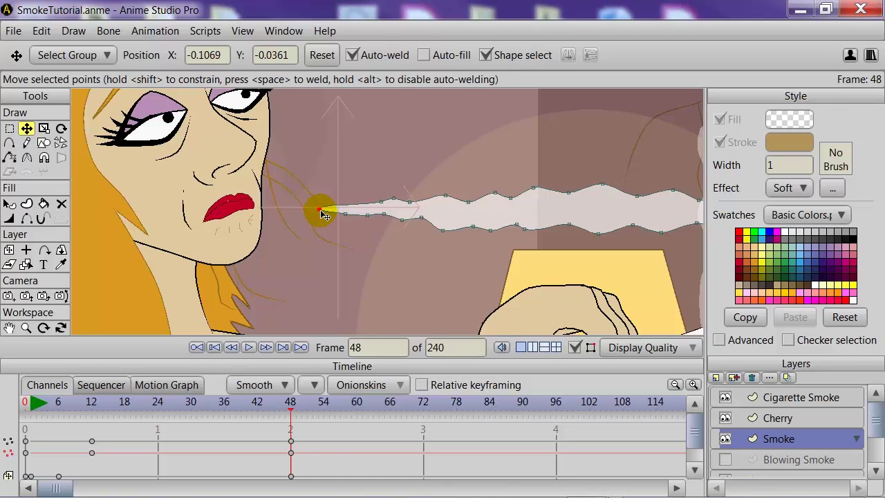
drag(325, 214, 316, 227)
drag(287, 407, 27, 408)
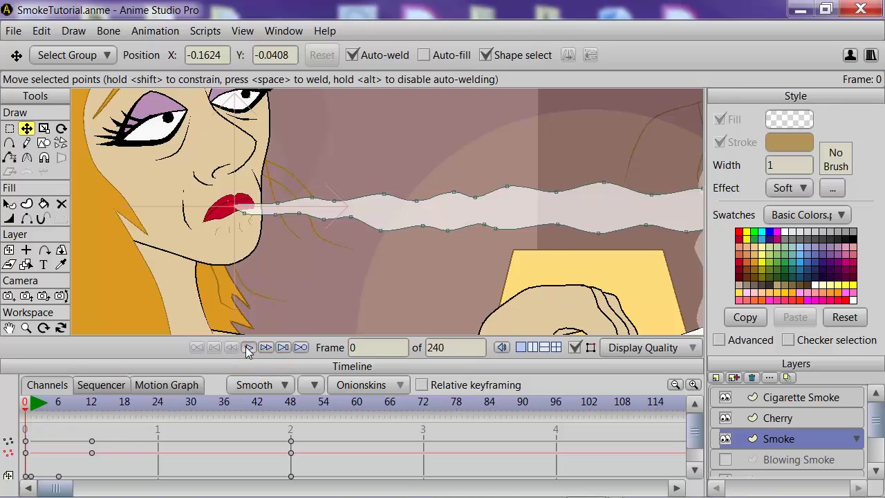
click(249, 348)
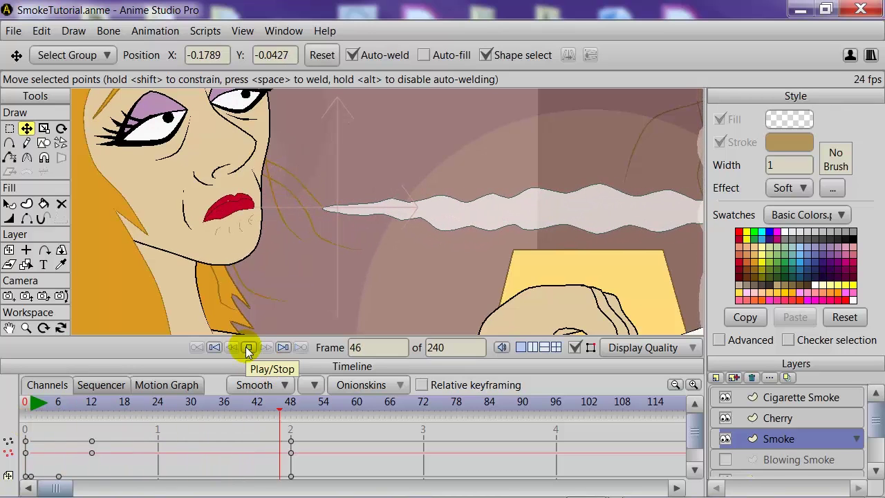
click(249, 348)
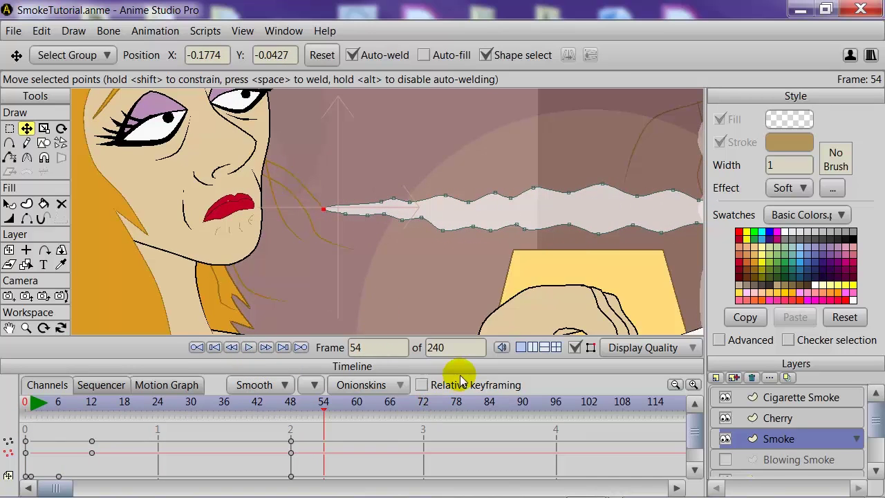
scroll(461, 286, down, 5)
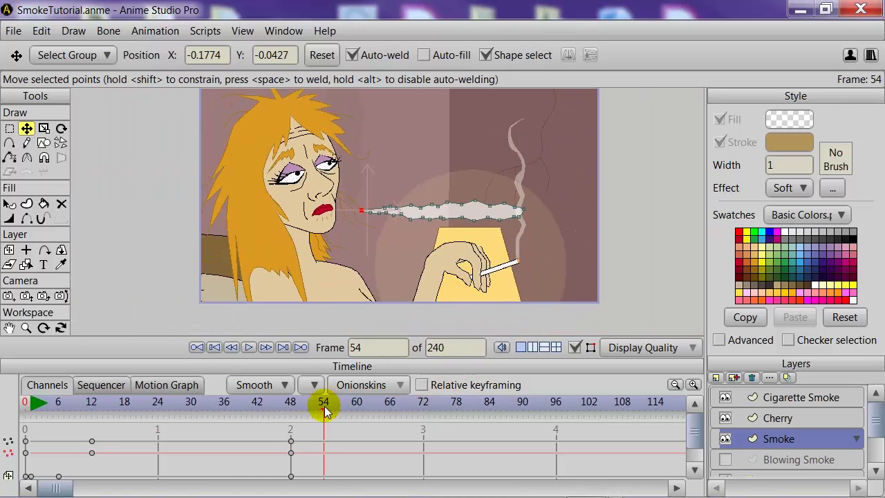
mouse_move(324, 410)
mouse_down()
mouse_move(61, 428)
mouse_move(195, 438)
mouse_move(187, 438)
mouse_up()
Key the smoke's shape at frame 30, then go to frame 48 and zoom in on it.
click(418, 221)
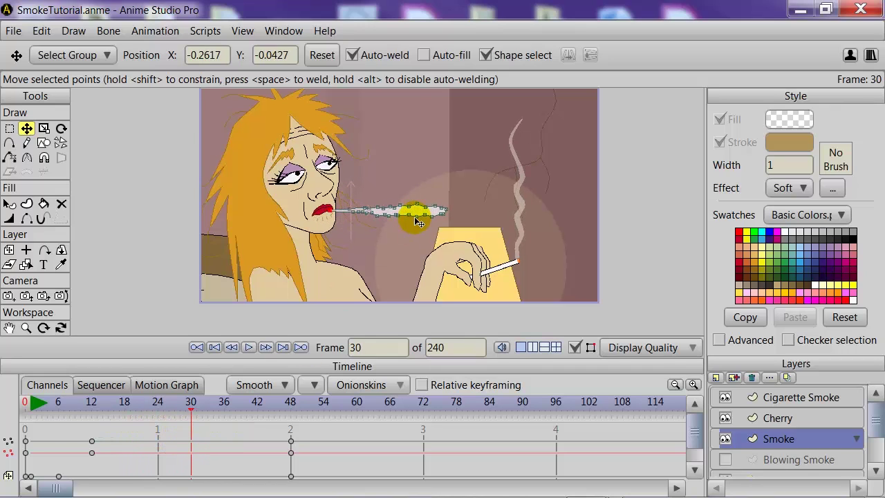
click(408, 219)
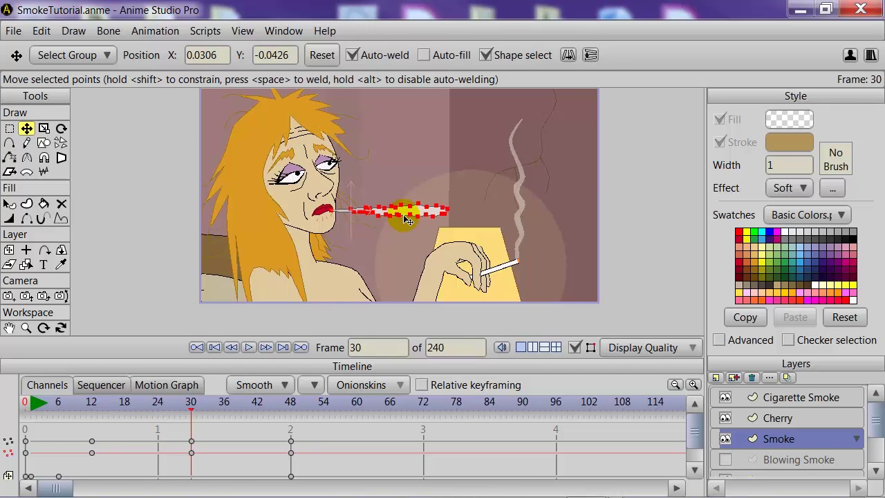
drag(191, 408, 296, 432)
scroll(367, 241, up, 2)
drag(435, 252, 297, 245)
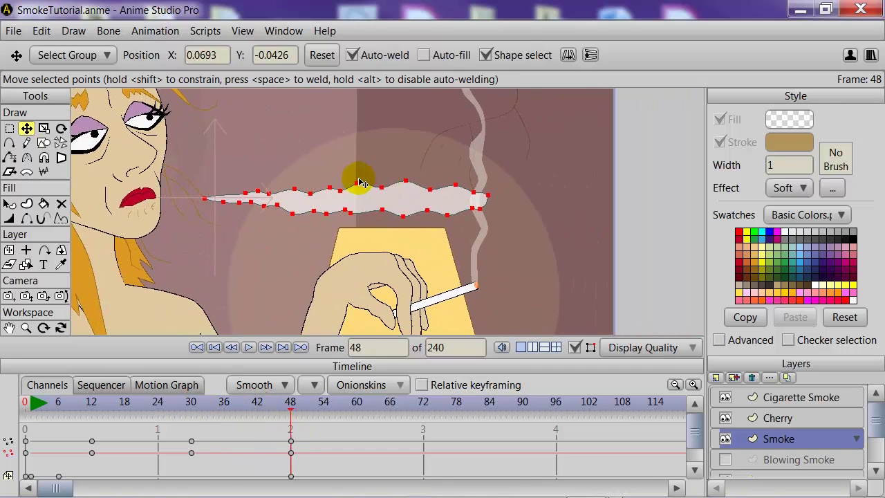
At frame 48, drag the smoke's top, right-end and start points to puff it into a billowing cloud.
click(405, 181)
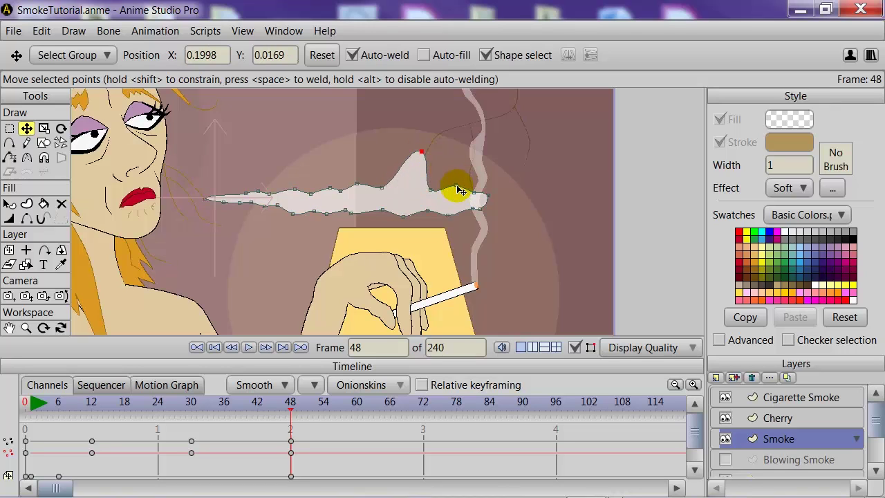
drag(468, 168, 512, 205)
click(479, 173)
drag(484, 213, 474, 239)
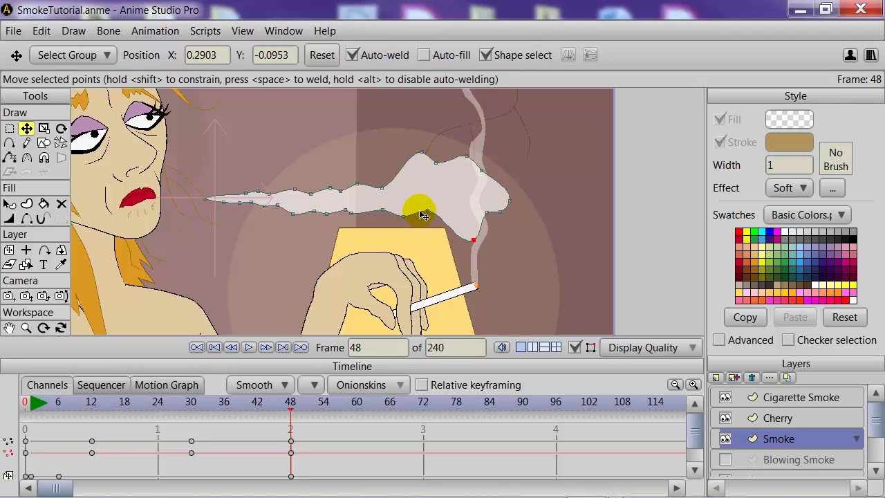
drag(430, 218, 381, 186)
mouse_move(308, 191)
mouse_down()
mouse_move(342, 196)
mouse_move(299, 191)
mouse_move(313, 194)
mouse_move(316, 183)
mouse_up()
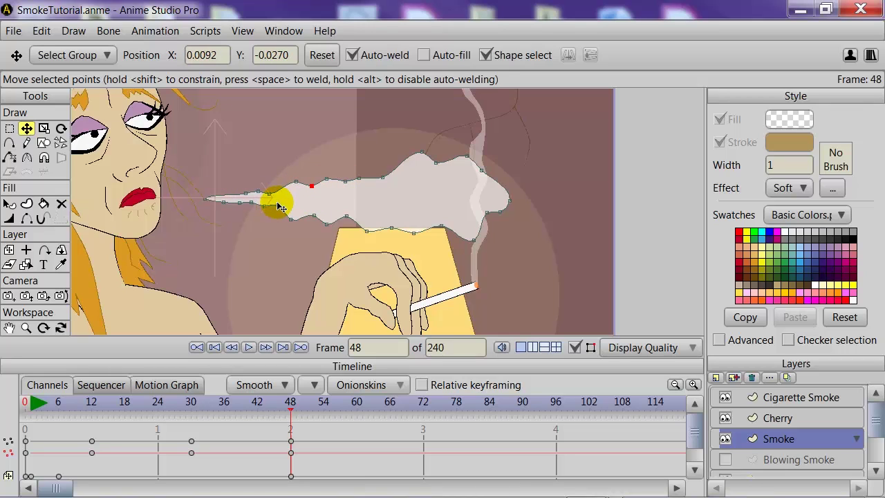
mouse_move(284, 211)
mouse_down()
mouse_move(322, 212)
mouse_move(242, 206)
mouse_move(269, 209)
mouse_up()
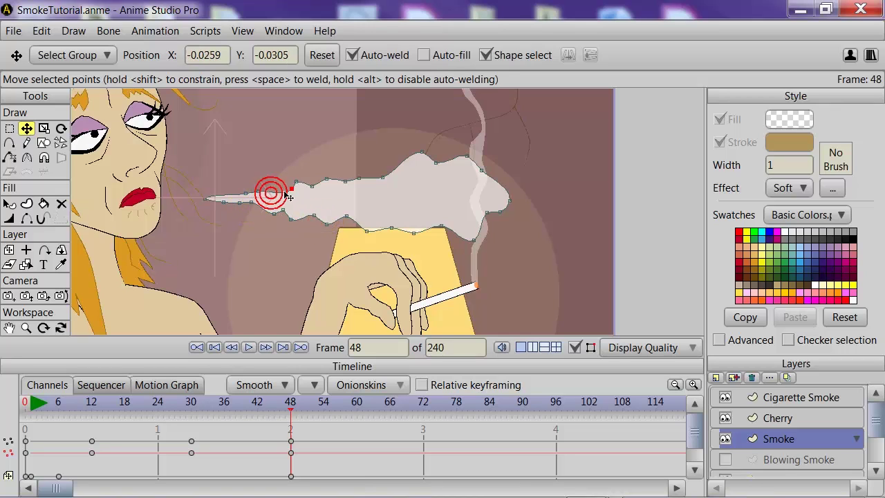
mouse_move(263, 196)
mouse_down()
mouse_move(253, 189)
mouse_move(259, 203)
mouse_move(248, 195)
mouse_move(246, 204)
mouse_move(211, 202)
mouse_move(248, 198)
mouse_up()
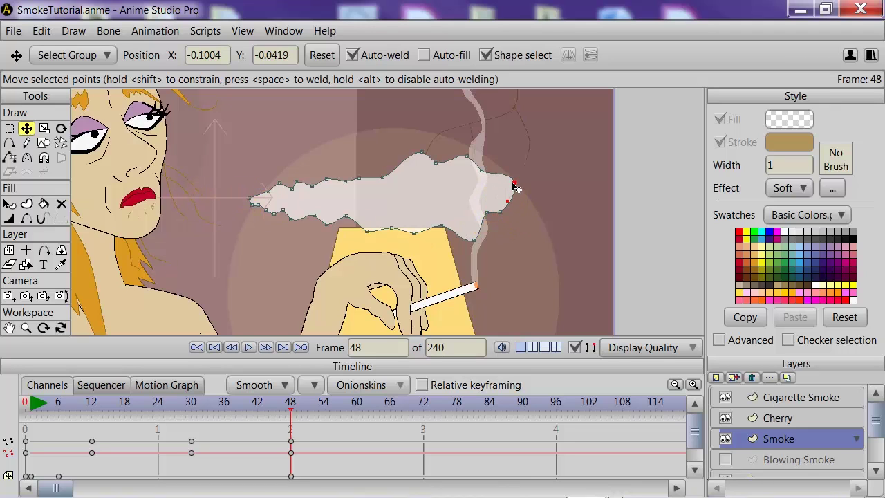
double_click(462, 158)
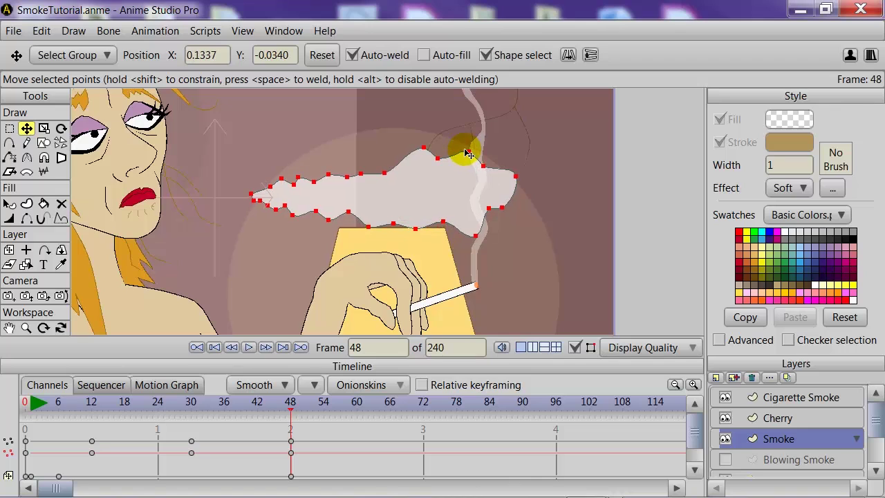
click(468, 153)
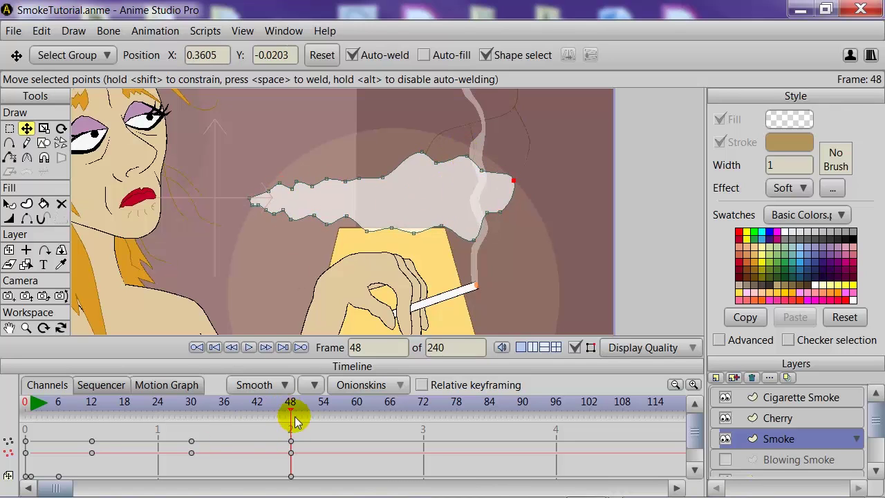
drag(291, 408, 36, 409)
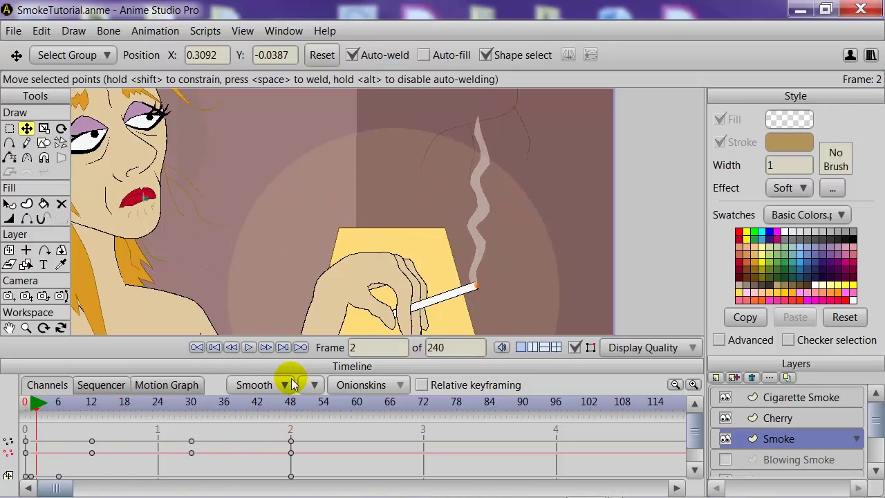
click(249, 347)
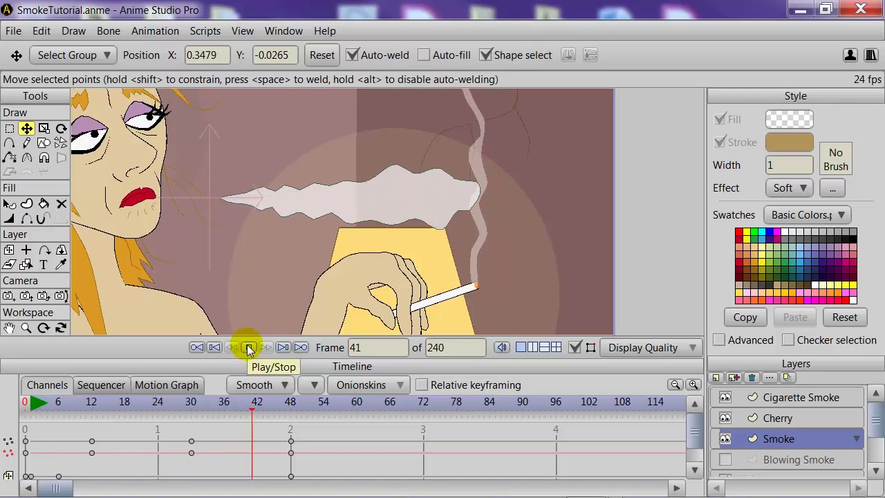
click(249, 347)
mouse_move(340, 410)
mouse_down()
mouse_move(35, 405)
mouse_move(290, 418)
mouse_move(294, 436)
mouse_up()
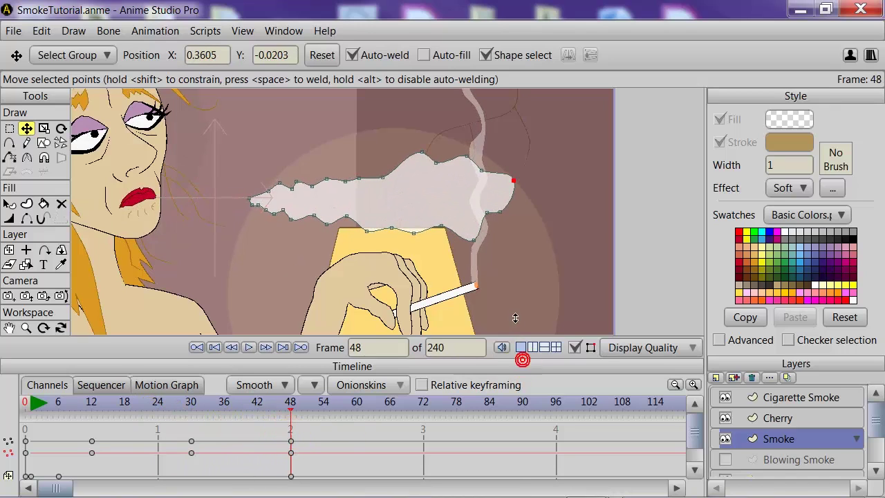
scroll(513, 452, down, 1)
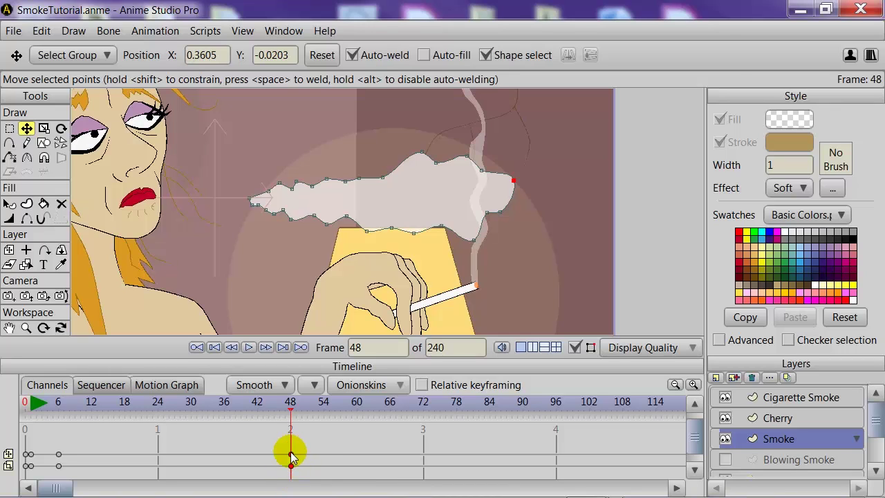
Move the layer and point keyframes from frame 48 to frame 54.
drag(290, 456, 324, 457)
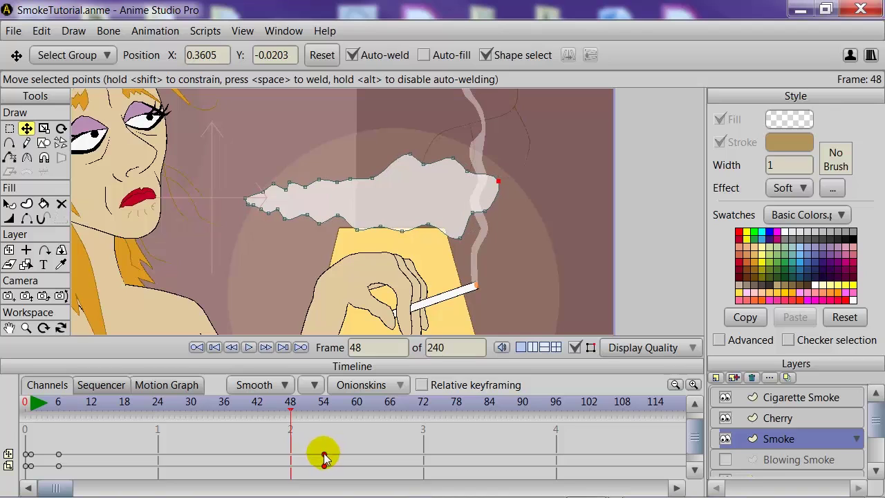
scroll(327, 451, up, 1)
click(290, 446)
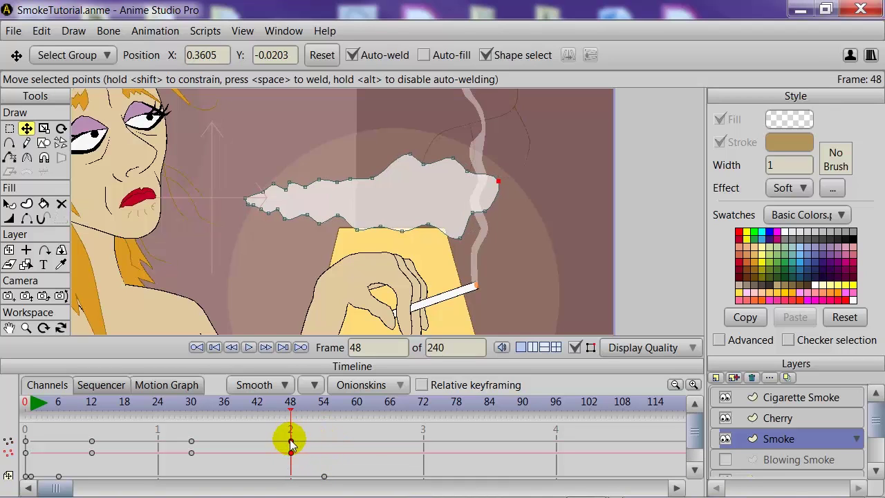
drag(290, 445, 324, 448)
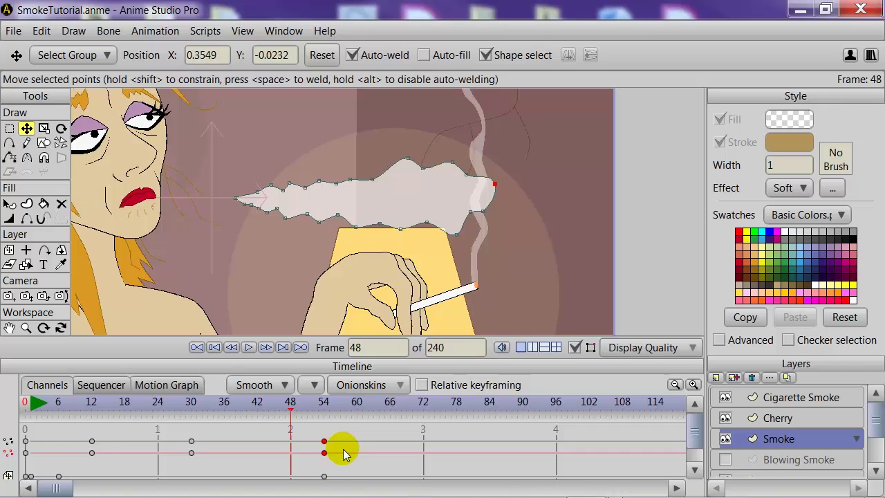
Play from frame 0 to check the slower billow, then scrub back to the exhale start.
click(293, 403)
click(249, 347)
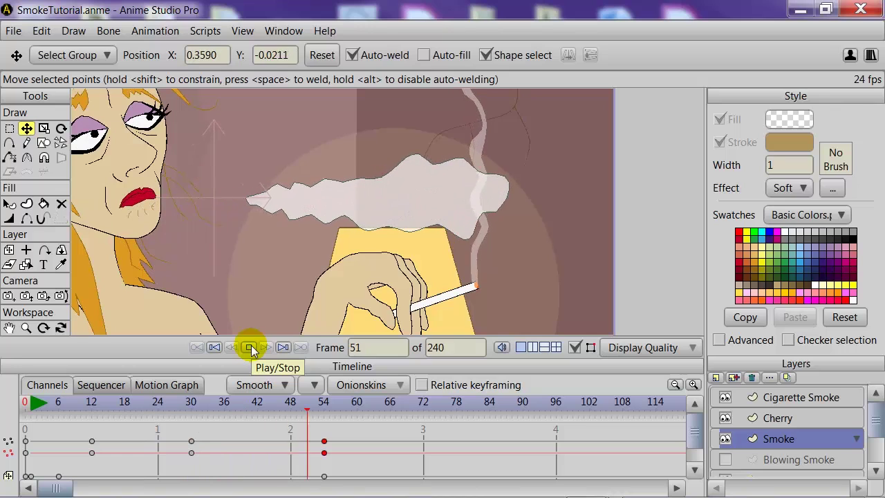
click(250, 347)
click(293, 409)
drag(293, 412, 185, 425)
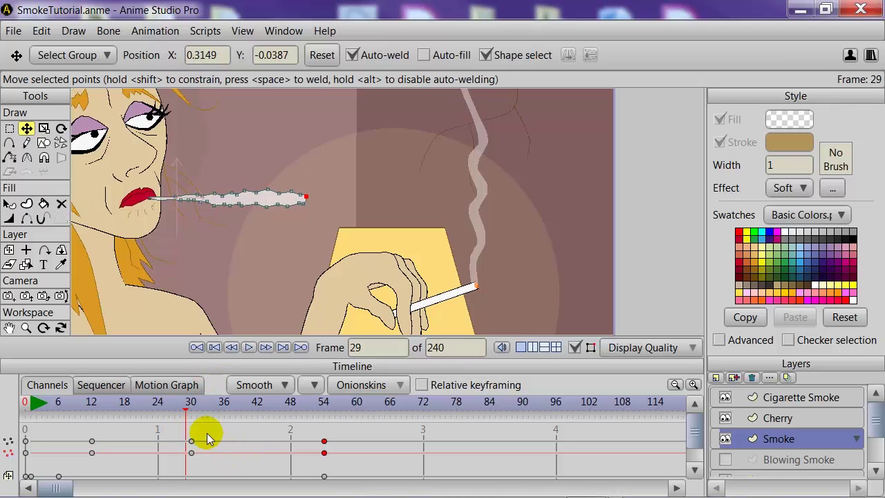
Shift the frame-30 keyframes earlier to frame 24 and preview the result.
scroll(207, 434, down, 3)
scroll(212, 449, up, 3)
click(191, 446)
drag(181, 446, 158, 446)
click(52, 414)
drag(54, 415, 67, 426)
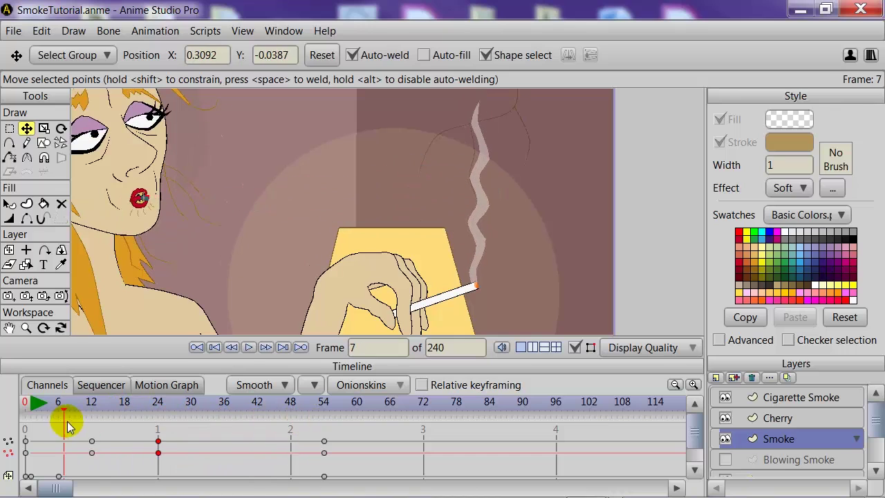
click(248, 347)
click(249, 347)
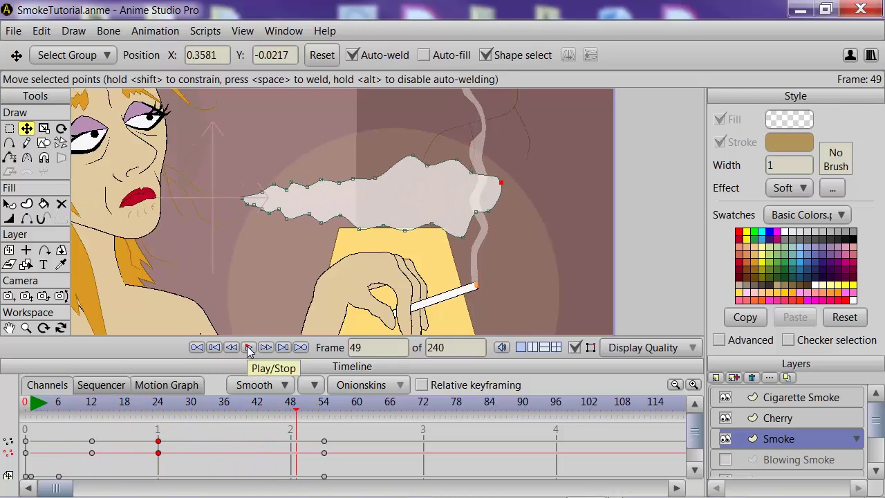
Pull the middle keyframes further back to about frame 19 and replay.
drag(49, 413, 132, 443)
click(354, 439)
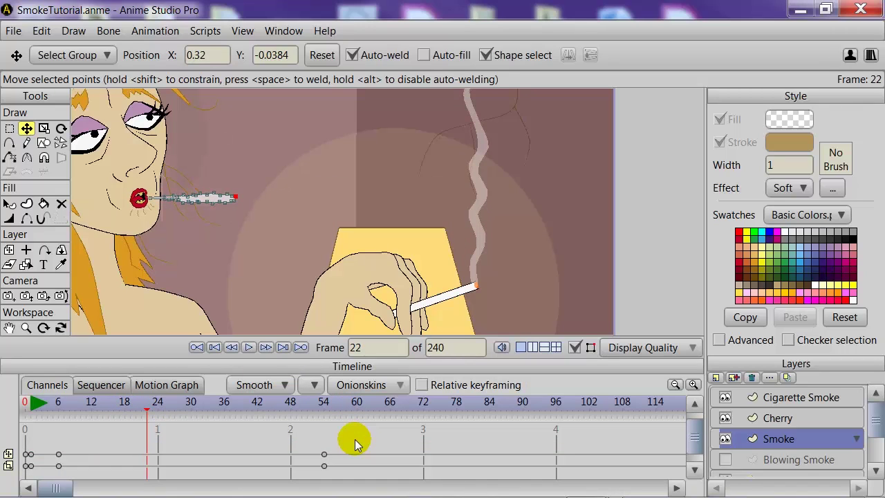
click(344, 446)
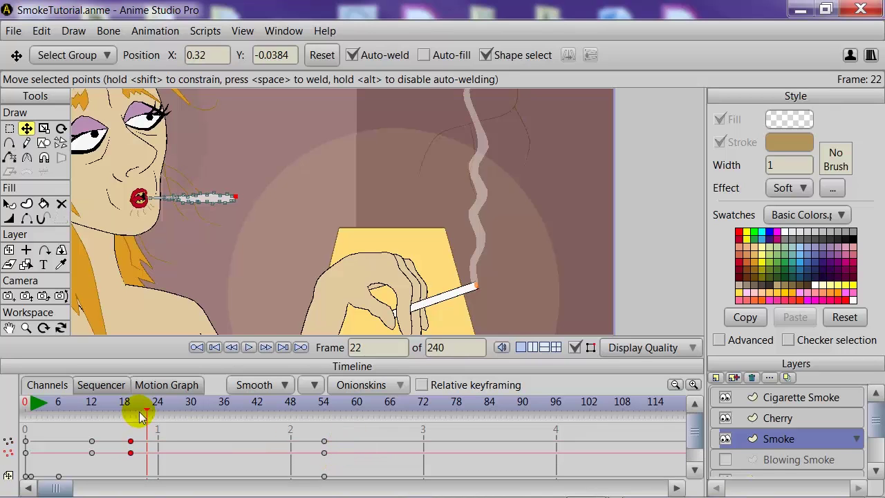
click(248, 347)
click(248, 347)
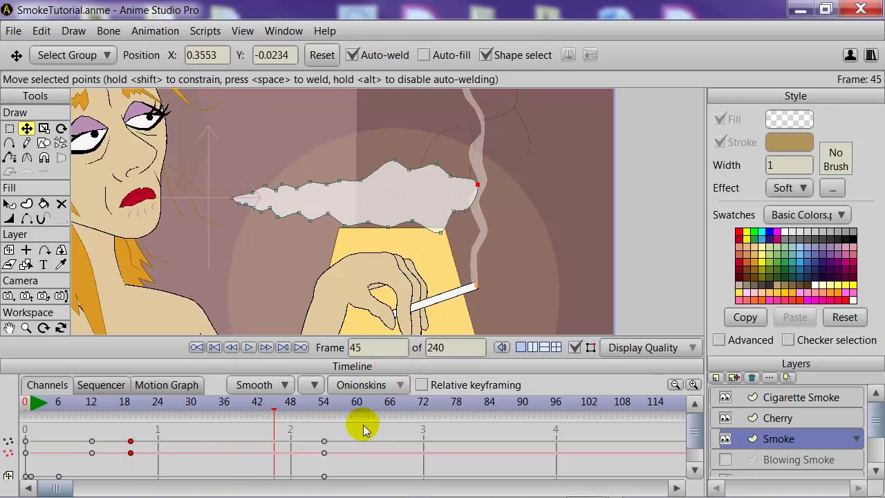
Move both frame-54 keyframes to about frame 42 and play from frame 0.
drag(347, 430, 247, 445)
scroll(330, 462, down, 1)
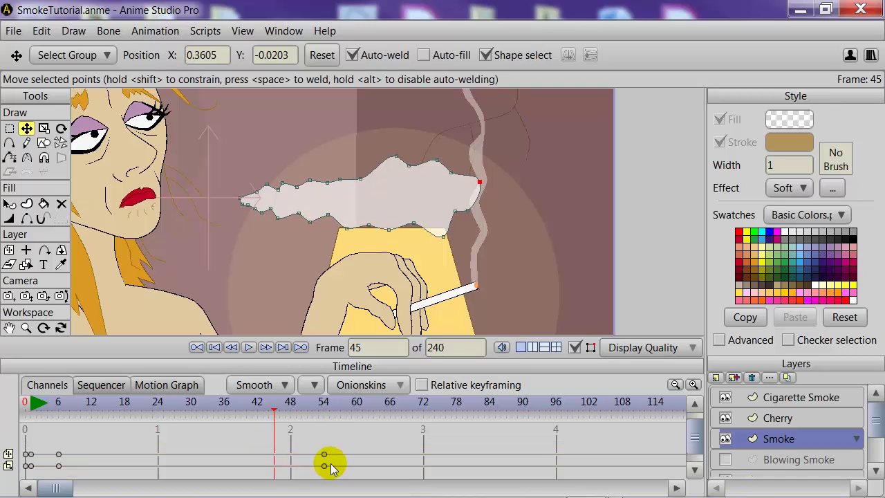
click(328, 454)
drag(324, 456, 247, 456)
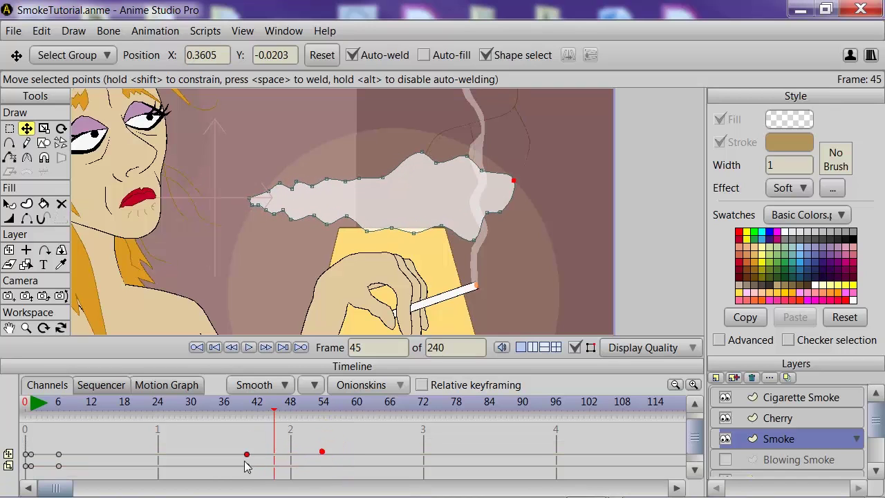
scroll(251, 454, up, 2)
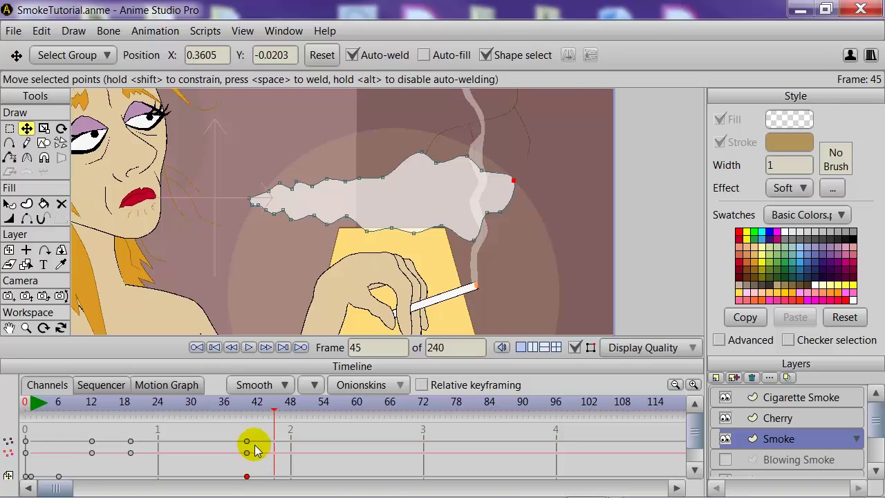
key(shift+ctrl+Left)
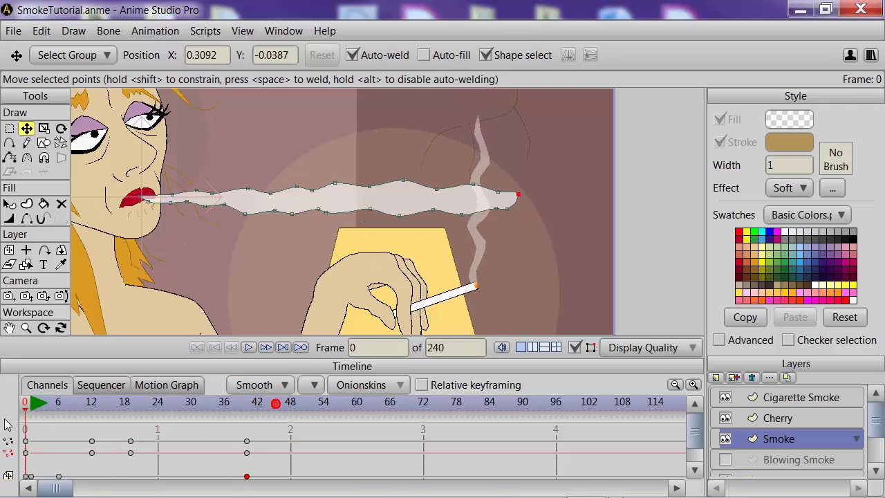
click(249, 348)
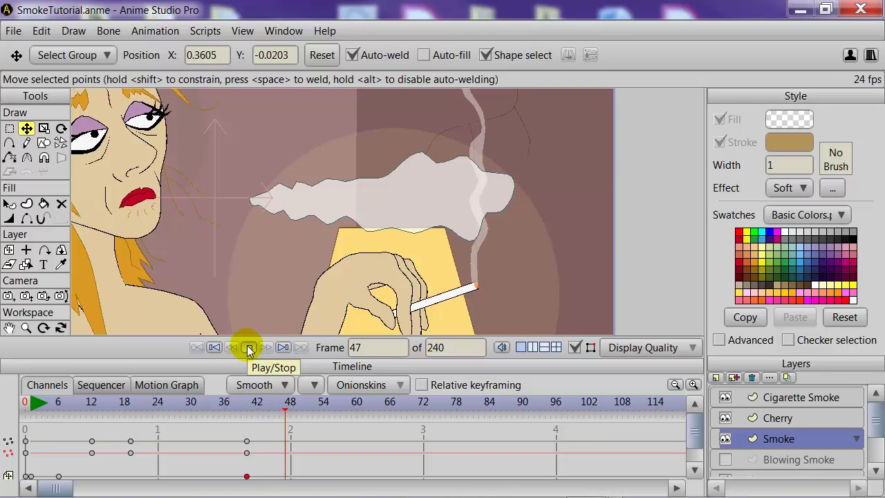
click(248, 348)
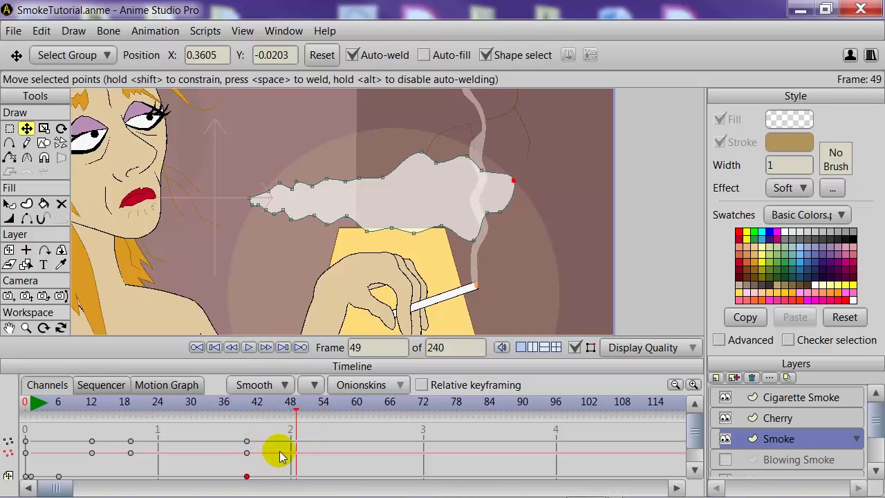
Move the Smoke layer keyframe from frame 42 to frame 48.
scroll(277, 456, down, 1)
scroll(276, 463, down, 1)
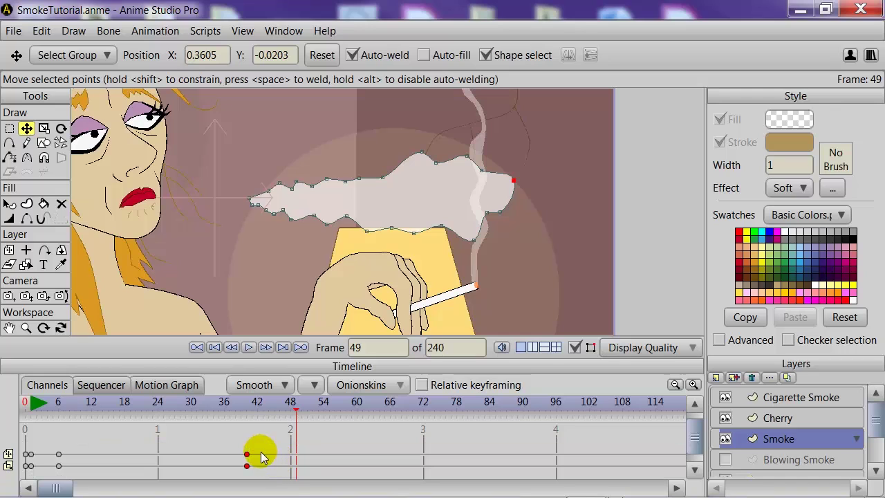
drag(247, 457, 289, 463)
drag(290, 411, 290, 443)
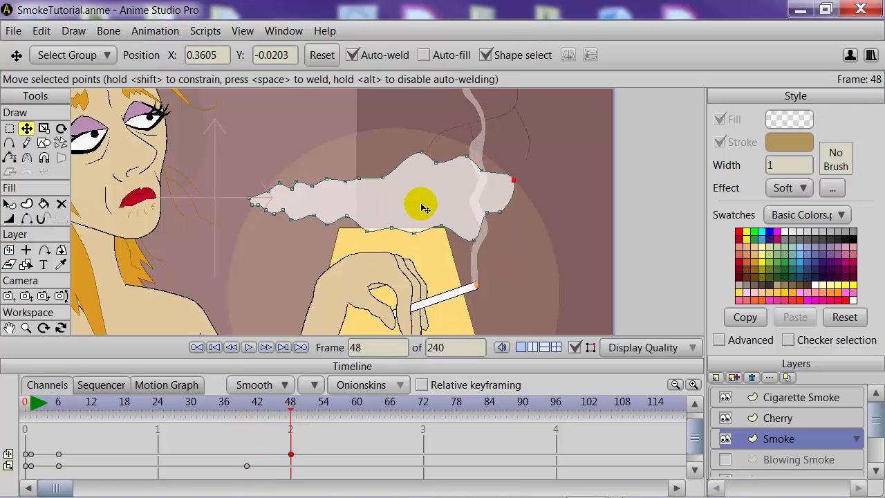
At frame 48, shift the billowed smoke slightly right to X 0.0181 and preview it.
click(9, 250)
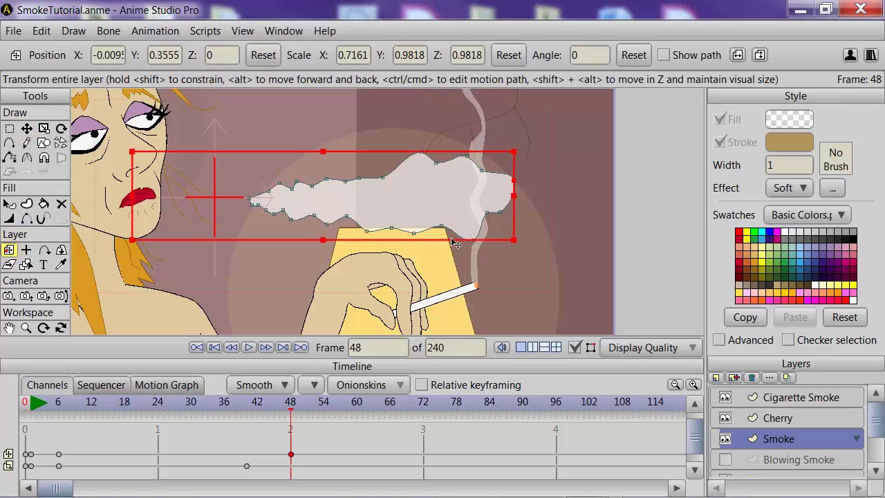
drag(389, 217, 409, 219)
drag(290, 401, 105, 403)
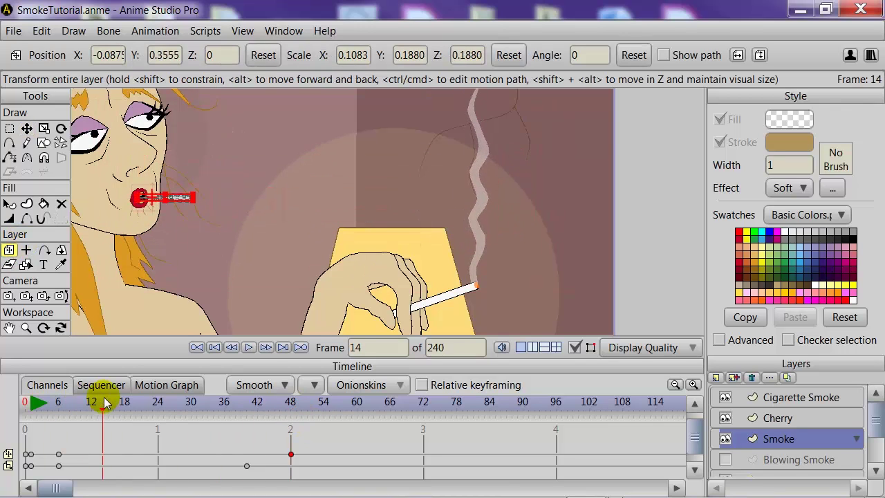
click(249, 348)
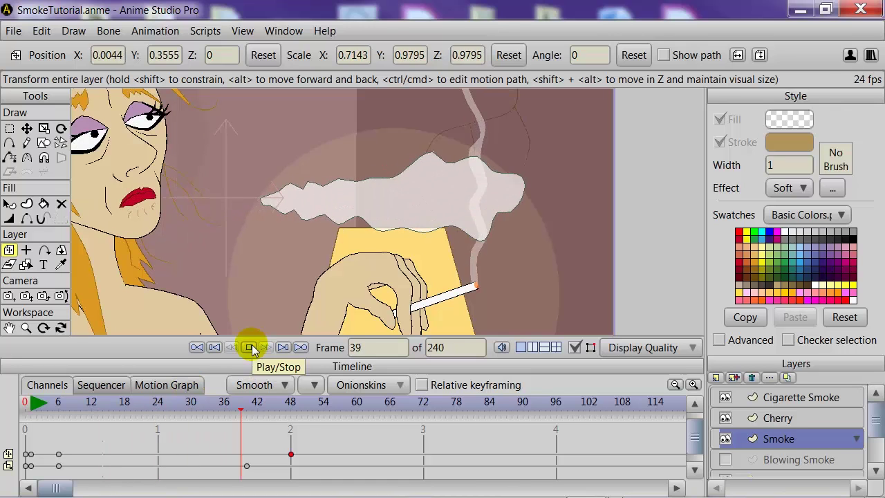
click(249, 347)
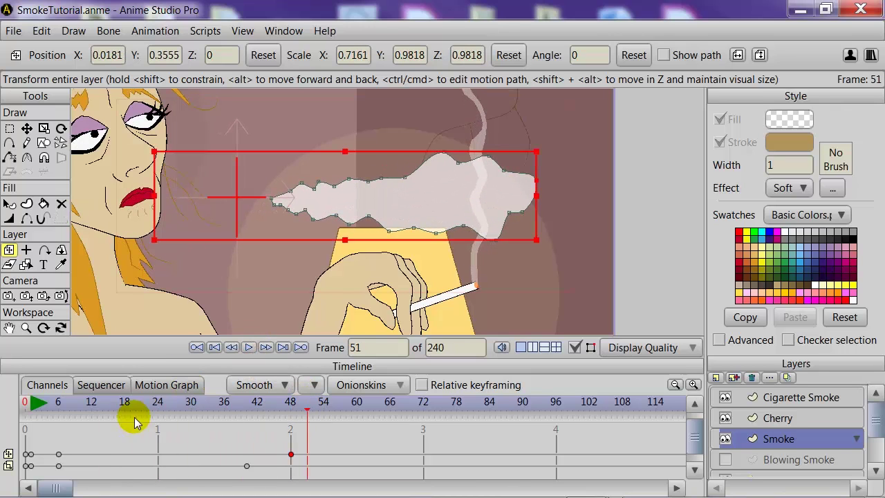
drag(308, 407, 15, 403)
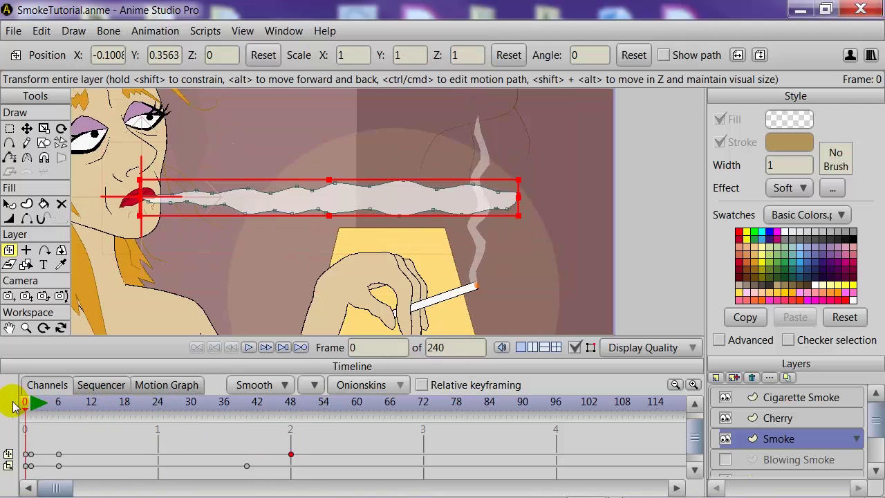
At frame 0, make the Smoke layer invisible in Layer Settings with animated visibility and opacity.
click(753, 440)
double_click(784, 439)
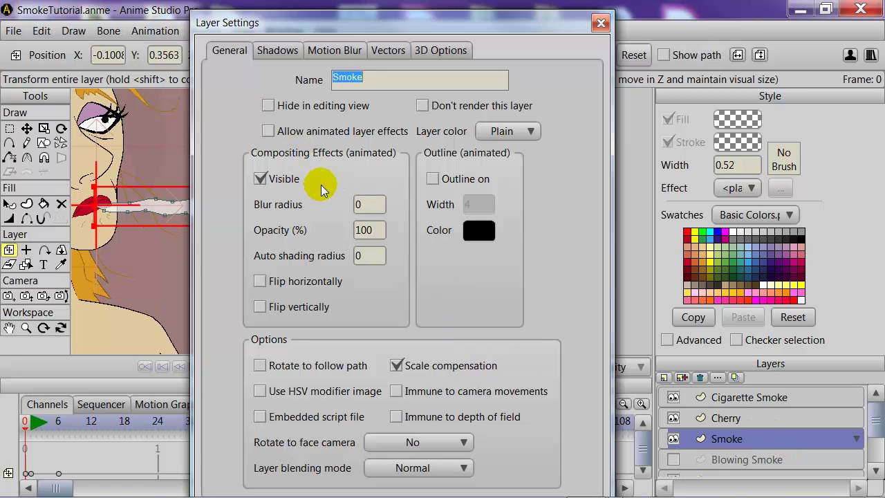
click(260, 179)
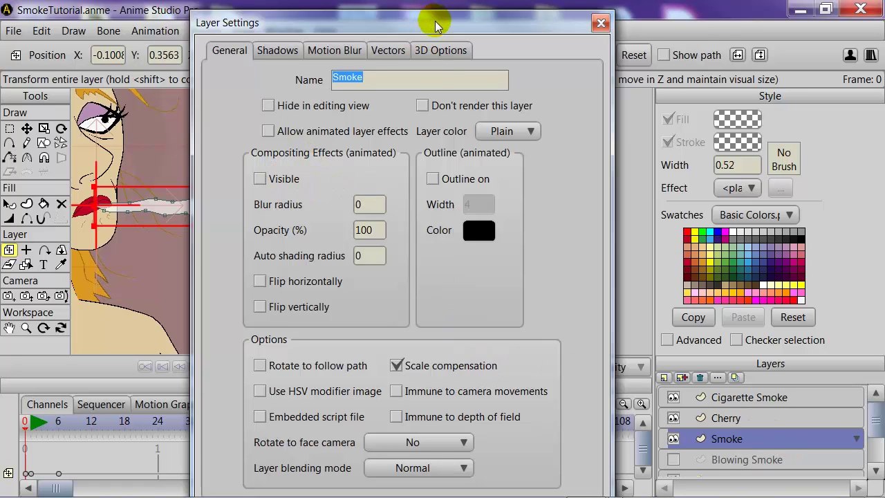
drag(436, 26, 439, 5)
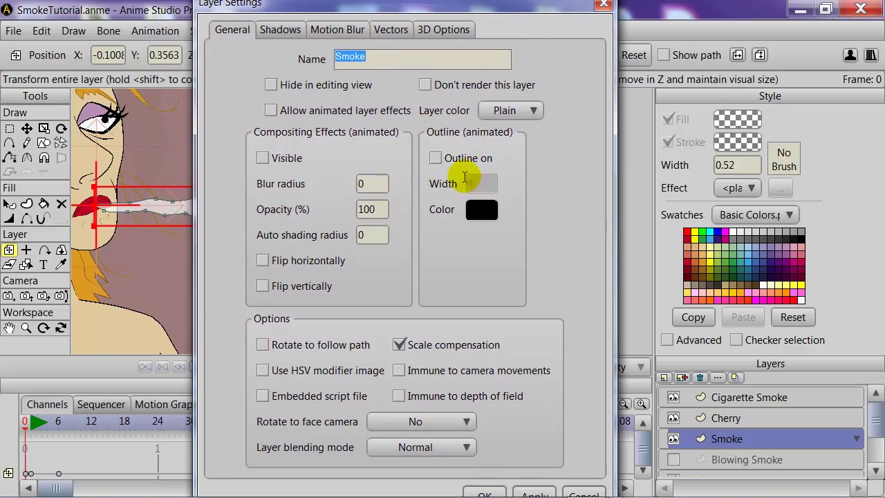
click(271, 110)
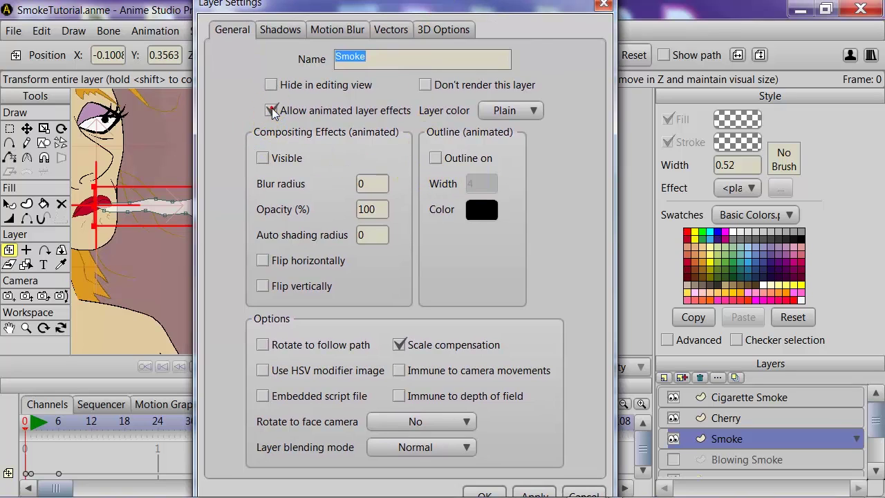
click(492, 493)
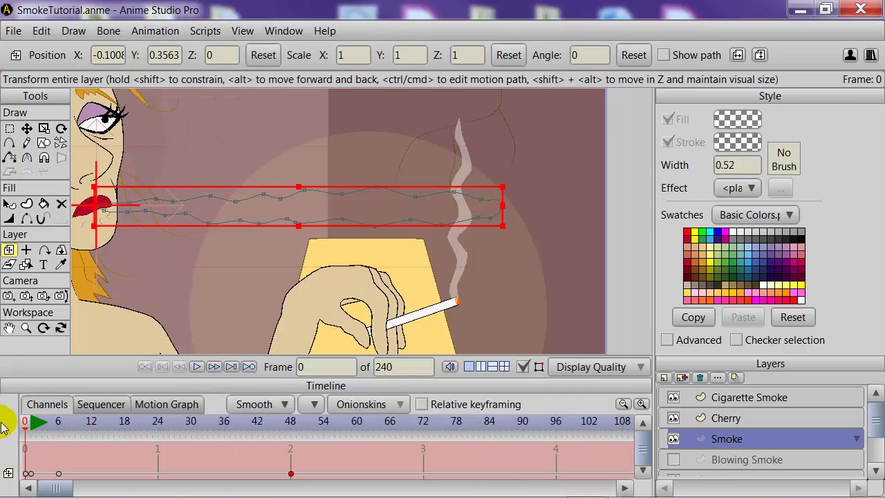
Step to frame 6 and key the Smoke layer at 100 opacity, then rewind.
key(ctrl+Right)
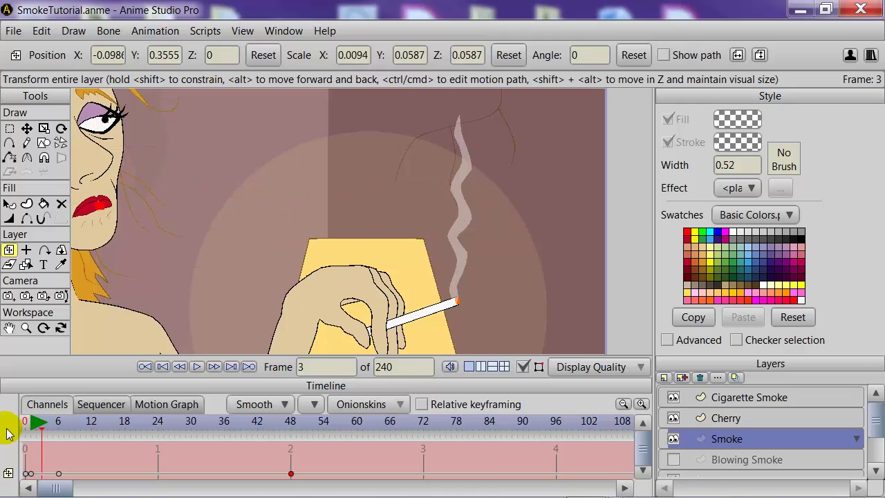
key(ctrl+Right)
drag(131, 298, 243, 303)
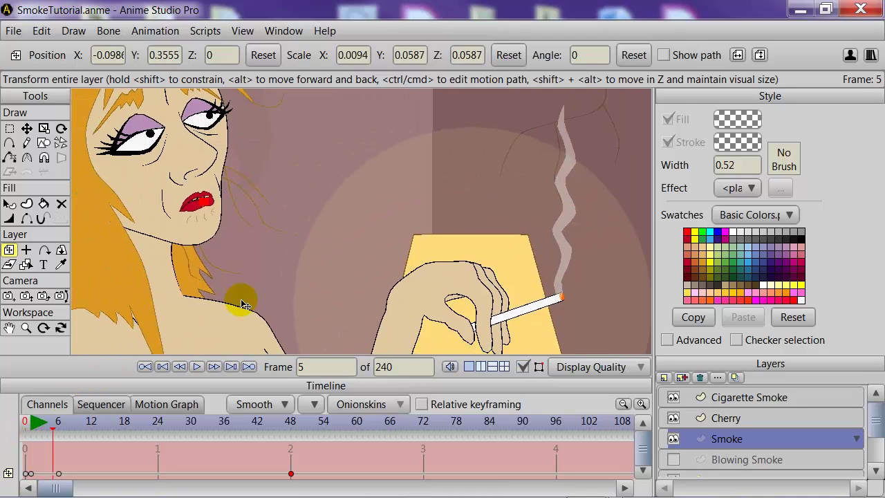
key(ctrl+Right)
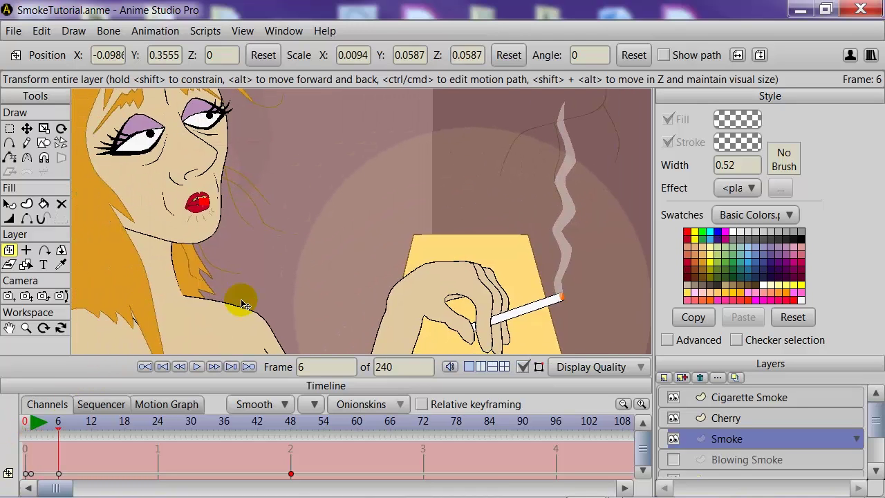
double_click(734, 439)
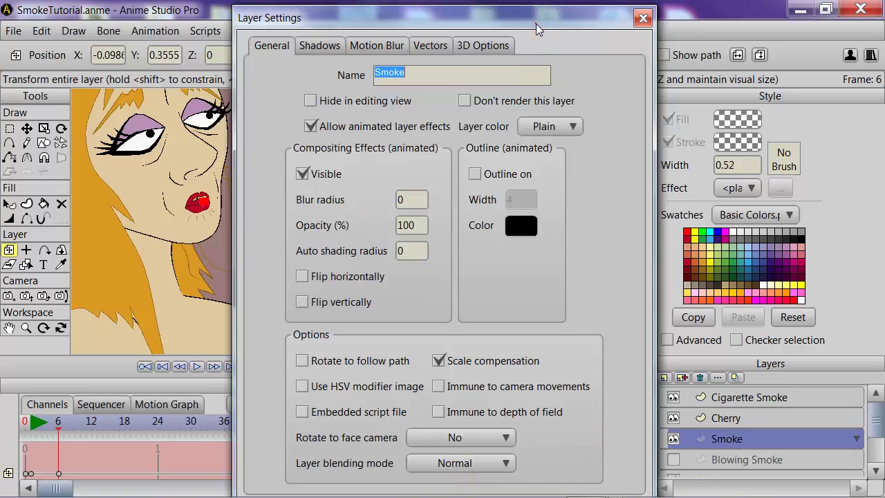
drag(535, 23, 517, 0)
click(523, 486)
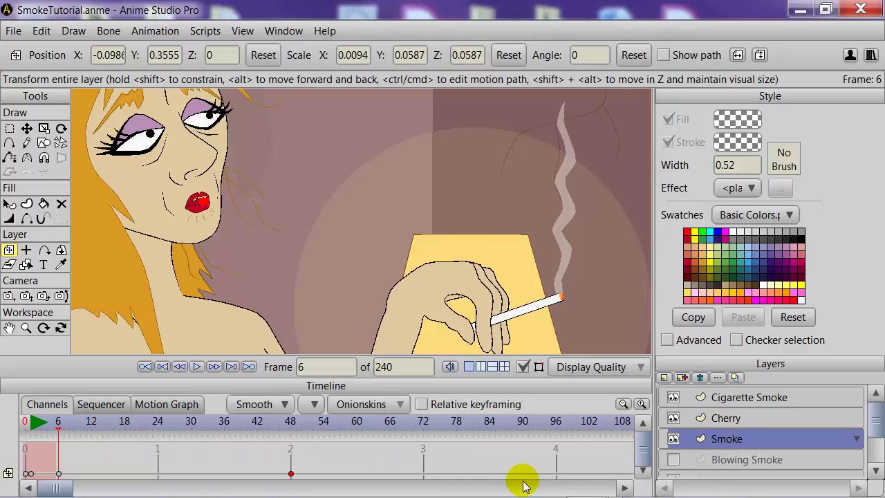
mouse_move(64, 429)
mouse_down()
mouse_move(13, 432)
mouse_move(176, 483)
mouse_move(182, 477)
mouse_move(308, 481)
mouse_move(118, 454)
mouse_move(225, 477)
mouse_up()
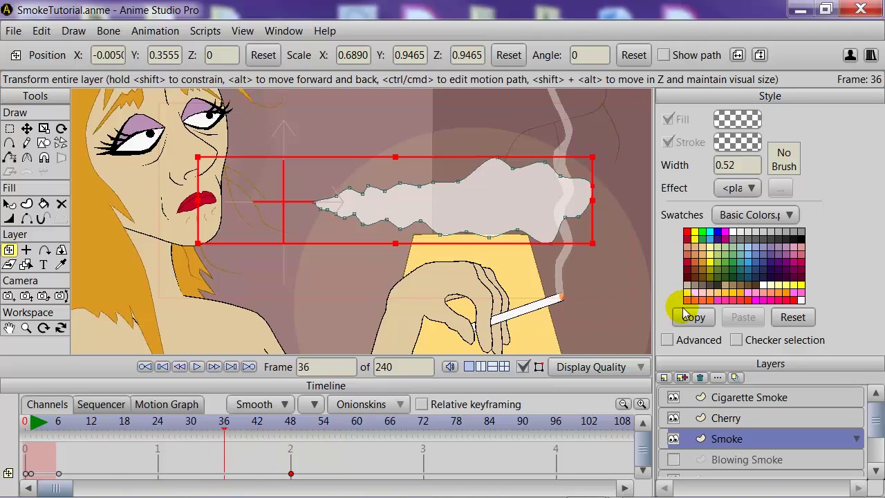
At frame 36, key the Smoke layer's opacity at 99.
double_click(734, 439)
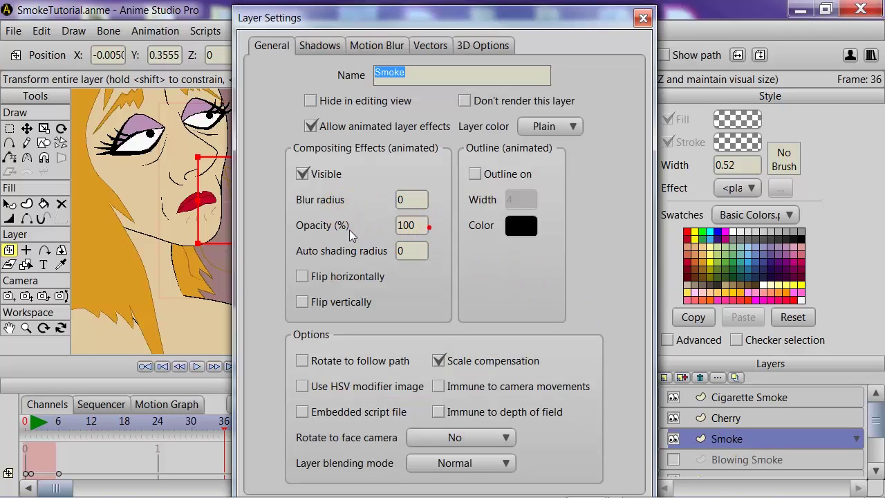
click(408, 225)
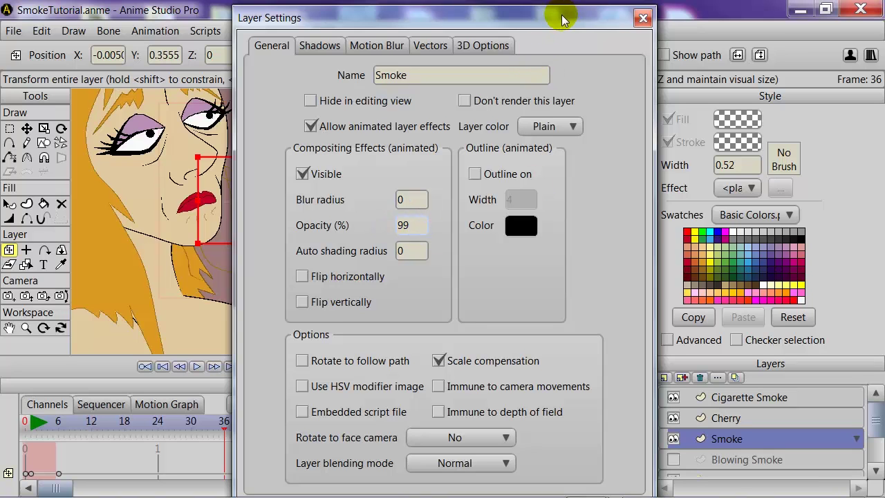
drag(567, 28, 557, 4)
click(524, 482)
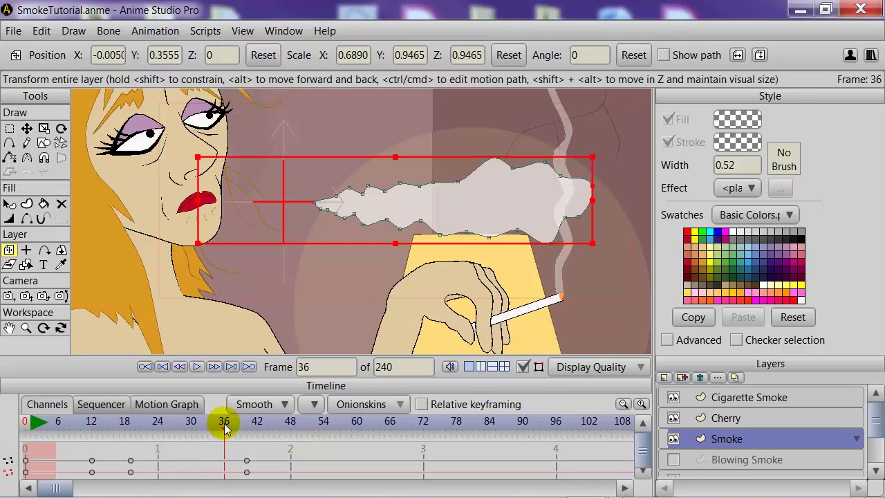
At frame 47, key the Smoke layer's opacity to 0, then rewind to frame 0.
drag(227, 429, 286, 457)
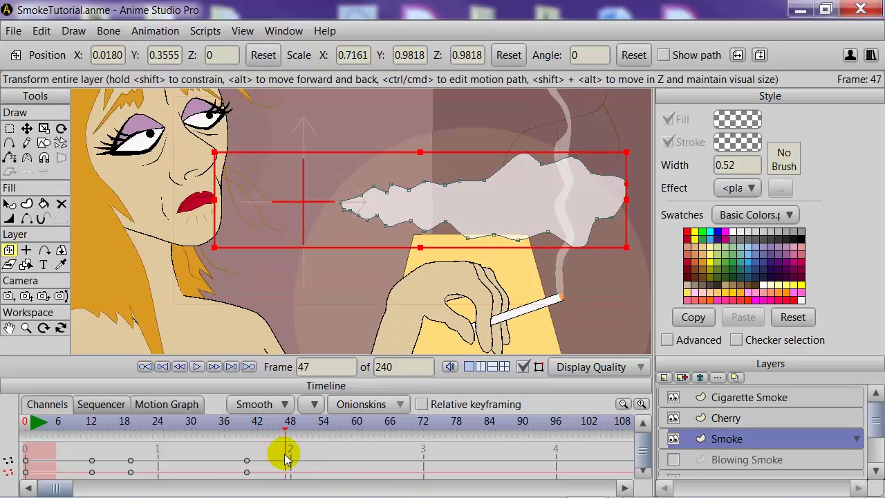
double_click(730, 439)
click(413, 226)
text(0)
drag(480, 25, 463, 0)
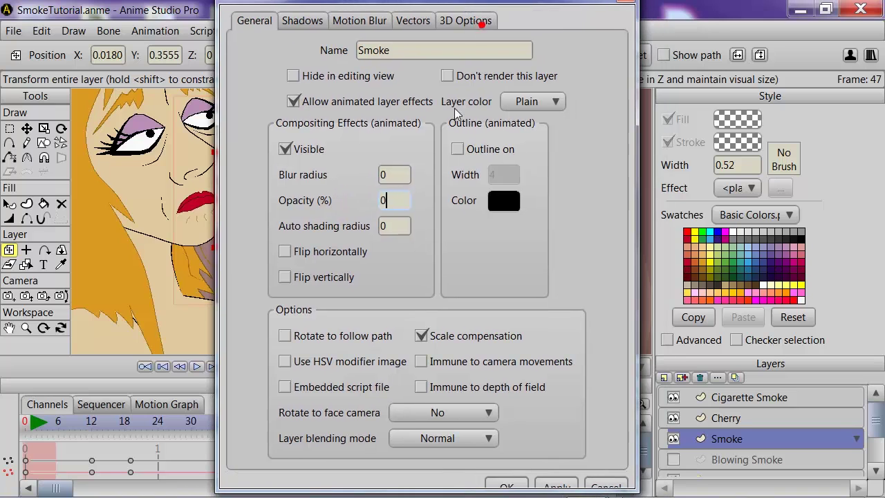
click(507, 487)
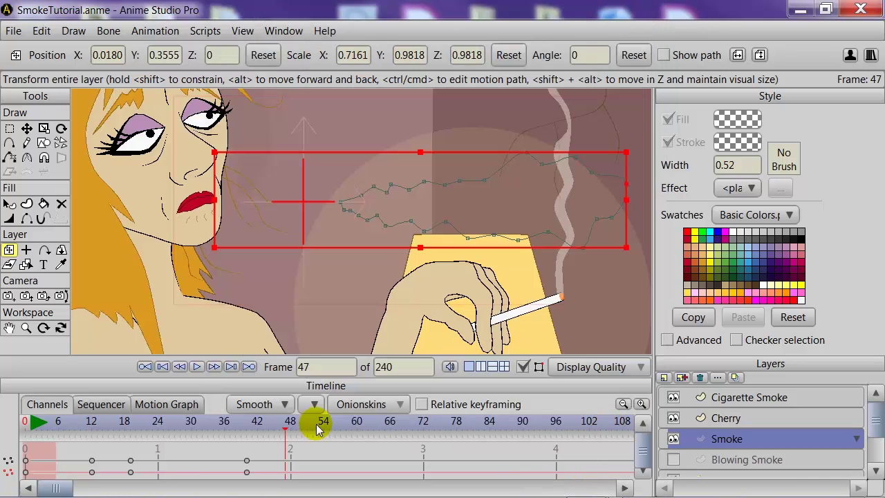
drag(285, 432, 9, 420)
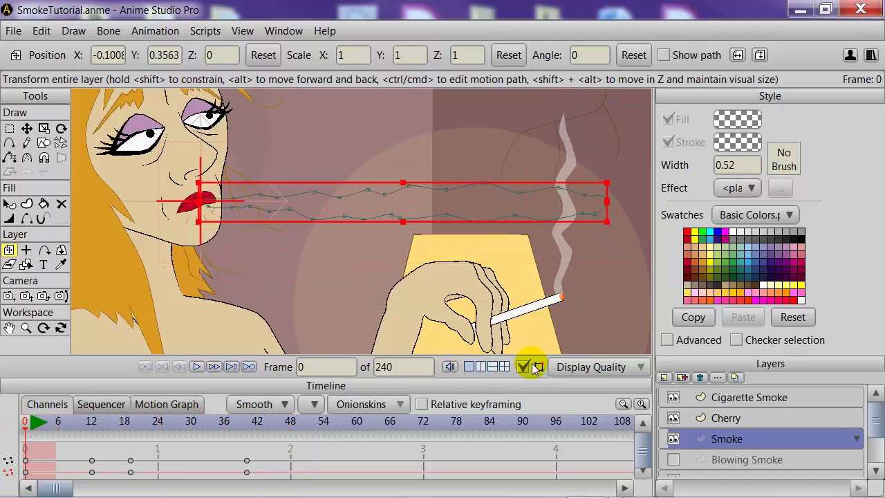
Play the smoke animation, scrub back near frame 40, and scroll down to the Layer Opacity keys.
click(197, 366)
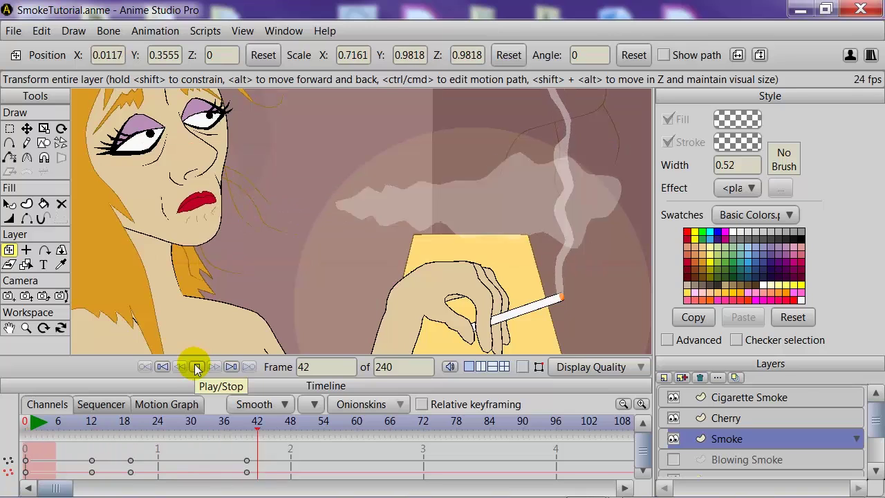
click(197, 367)
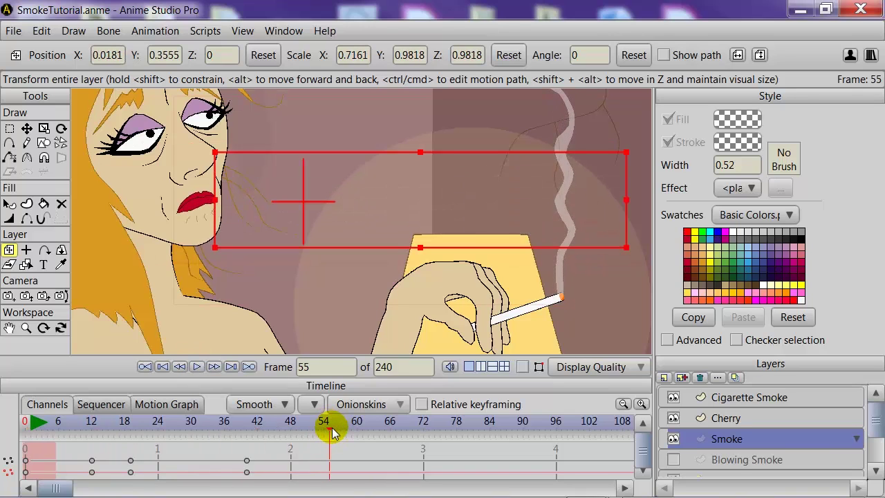
drag(320, 432, 246, 449)
scroll(310, 458, down, 2)
scroll(309, 460, down, 2)
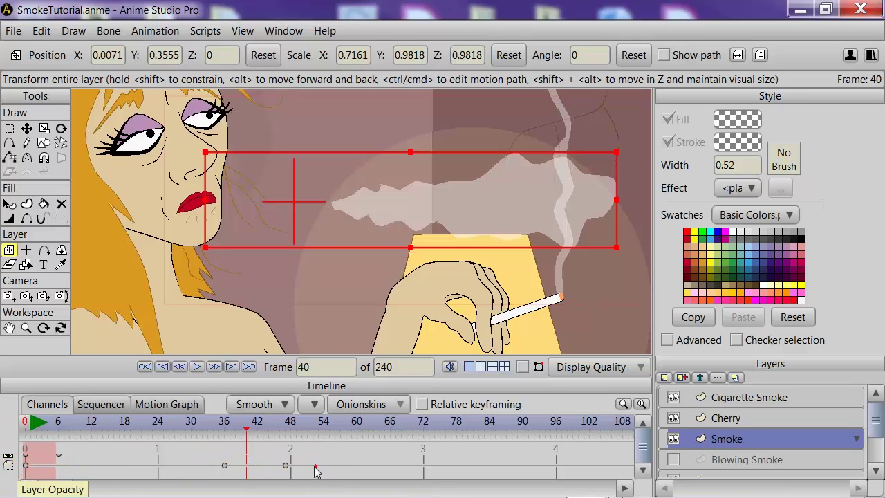
Select both Layer Opacity keyframes and shift them earlier to about frames 33 and 44.
click(287, 465)
drag(296, 466, 207, 466)
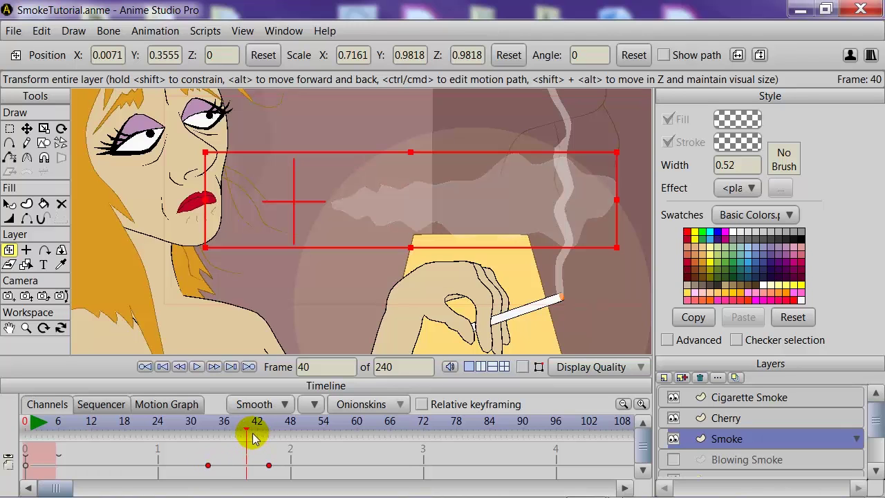
click(172, 432)
Play the animation from the start to check the earlier smoke fade.
click(75, 429)
click(194, 372)
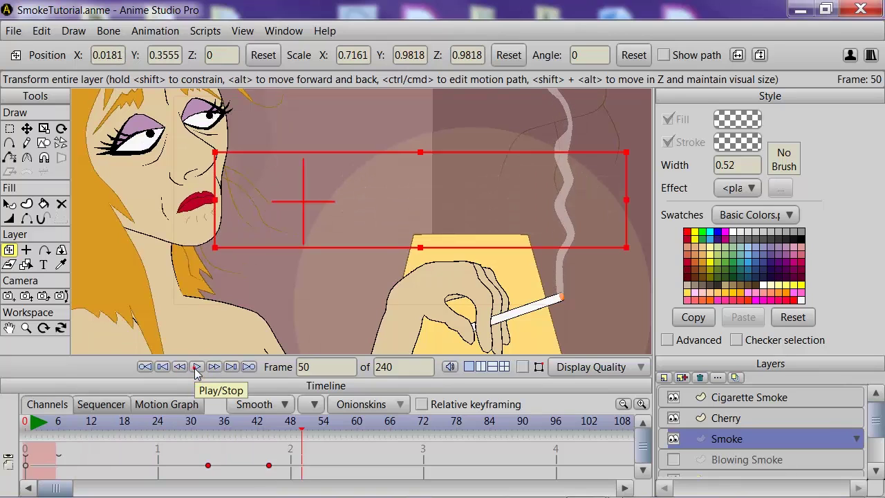
drag(302, 424, 28, 424)
click(199, 366)
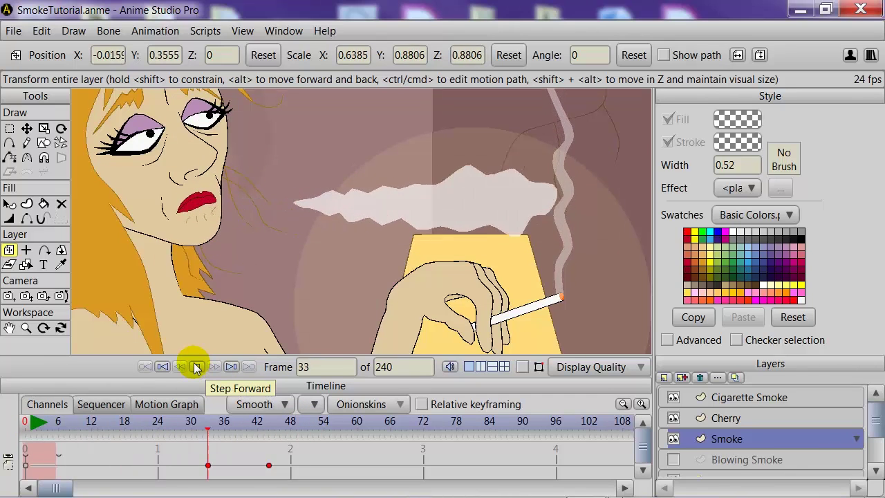
click(196, 366)
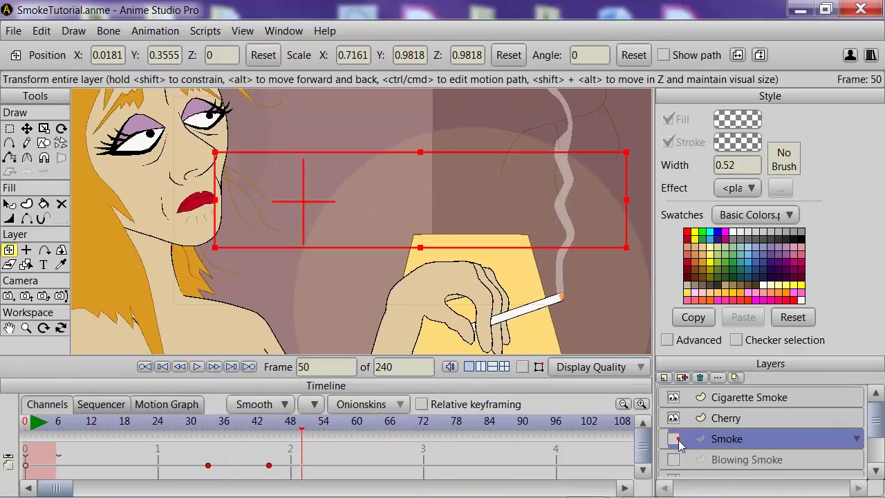
Rewind to frame 0 and preview the current smoke animation.
drag(293, 421, 27, 421)
click(197, 367)
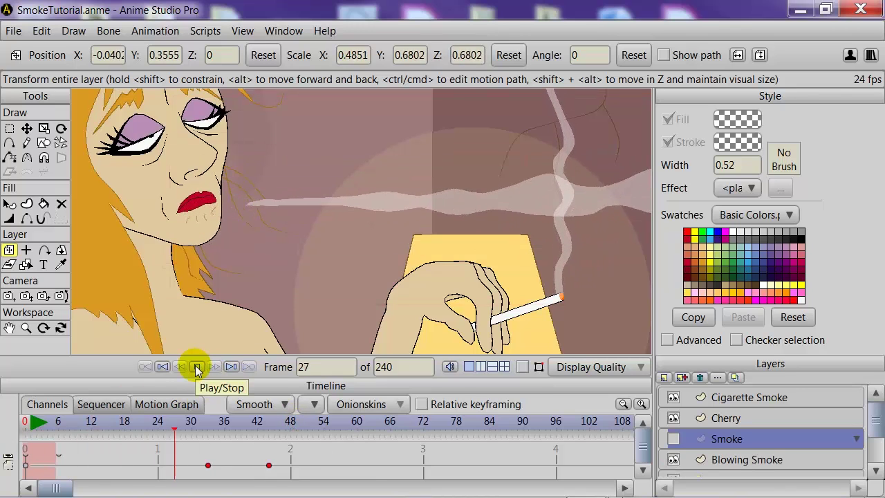
click(197, 367)
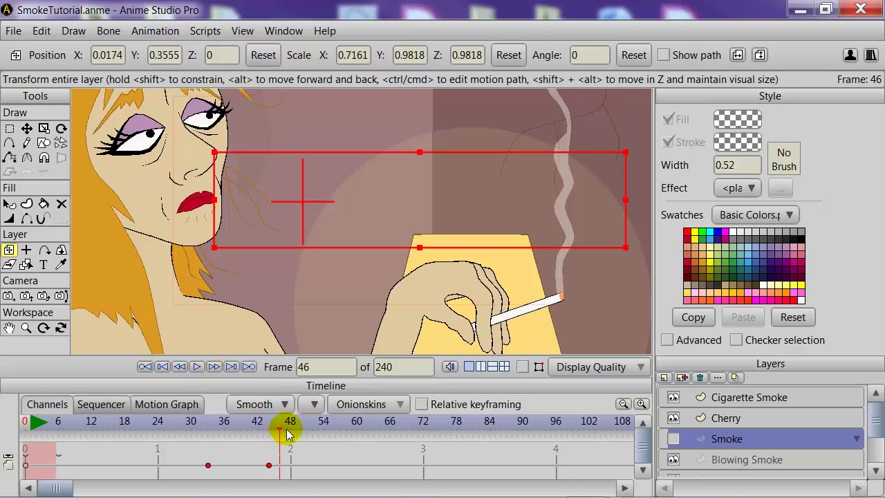
Hide the Blowing Smoke layer and replay the Smoke layer's puff from the start.
click(673, 459)
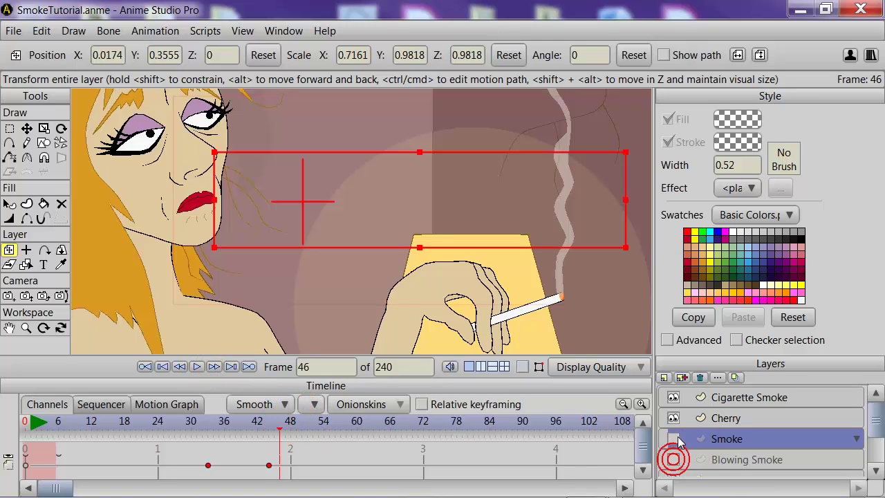
drag(279, 429, 25, 428)
click(198, 367)
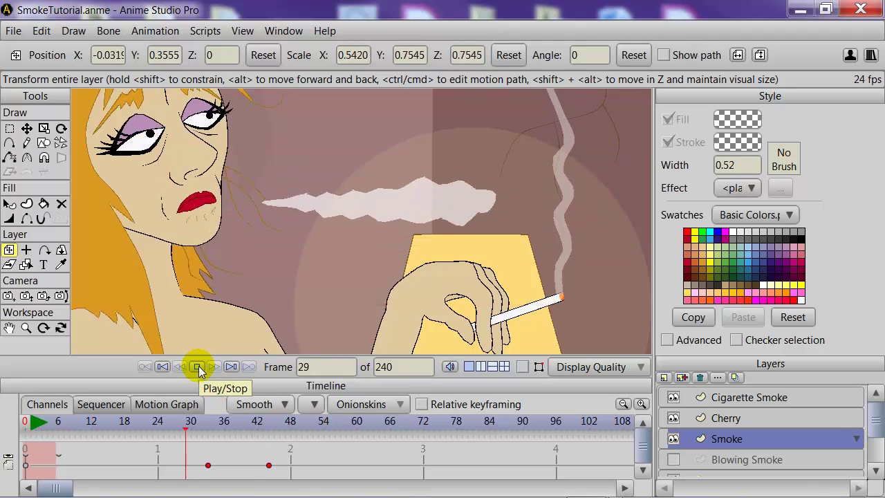
click(198, 368)
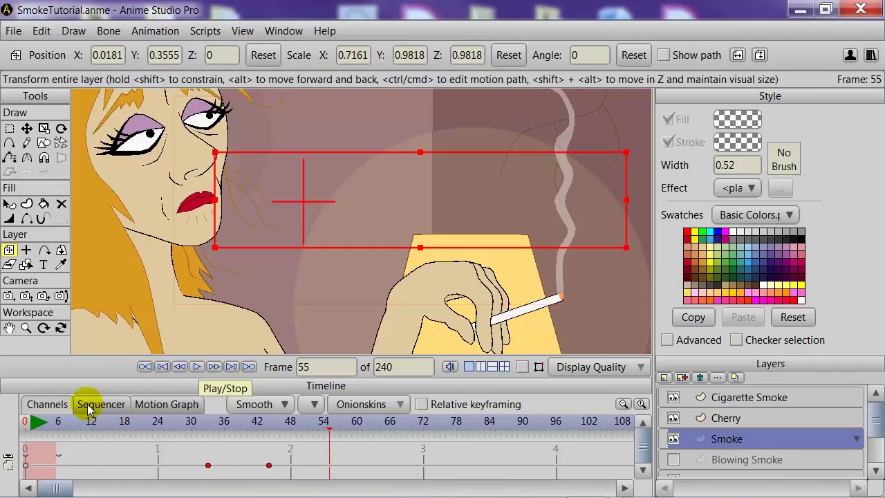
click(46, 428)
click(197, 367)
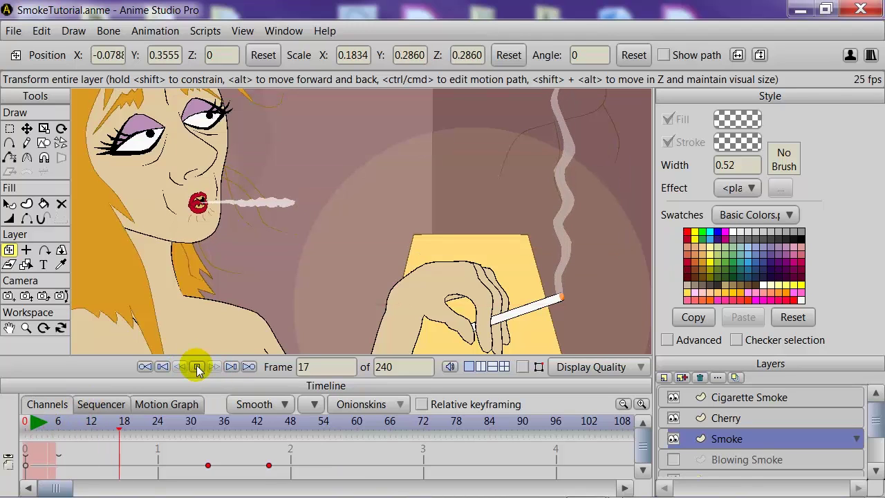
click(198, 367)
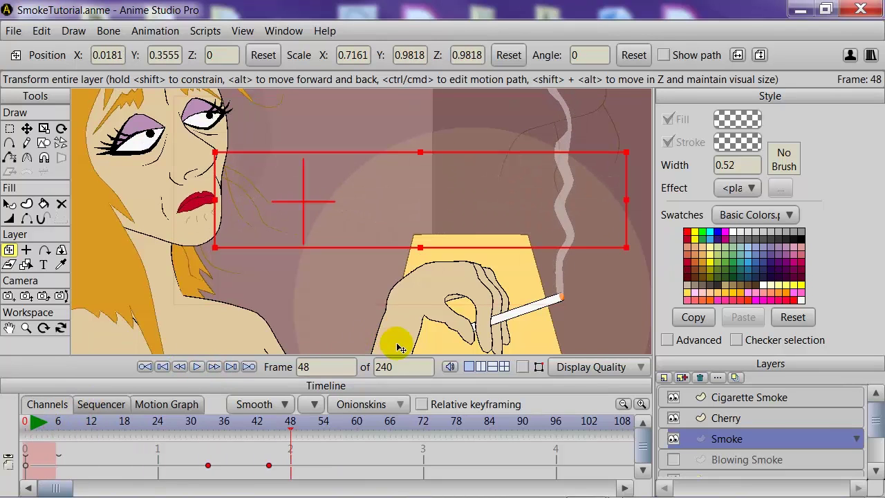